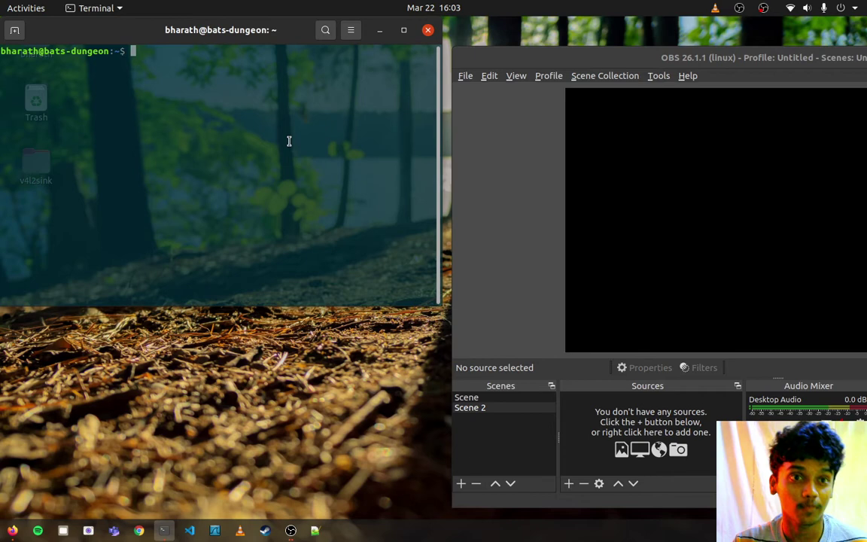
Step: Reposition the OBS window and open its Tools list, then close it without choosing anything
{"action": "left_click", "coordinate": [505, 131]}
{"action": "left_click_drag", "start_coordinate": [666, 60], "coordinate": [505, 72]}
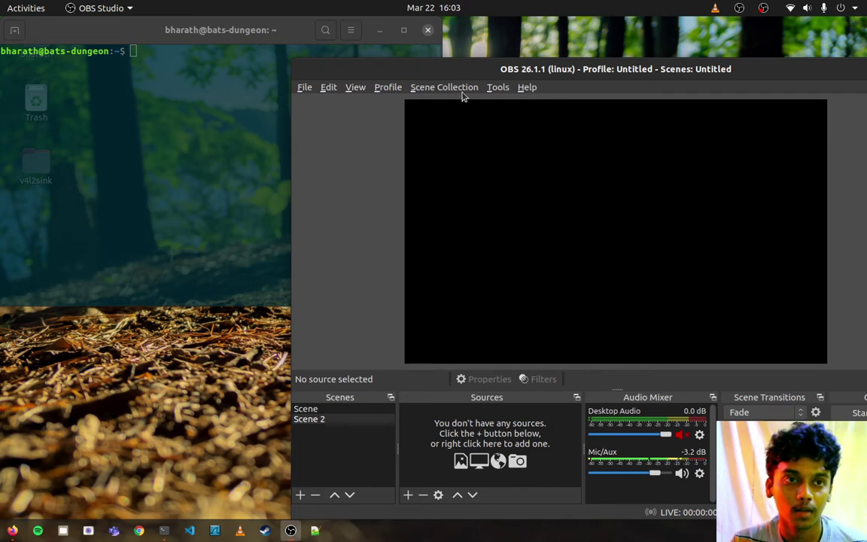
{"action": "left_click_drag", "start_coordinate": [379, 70], "coordinate": [561, 55]}
{"action": "left_click", "coordinate": [680, 73]}
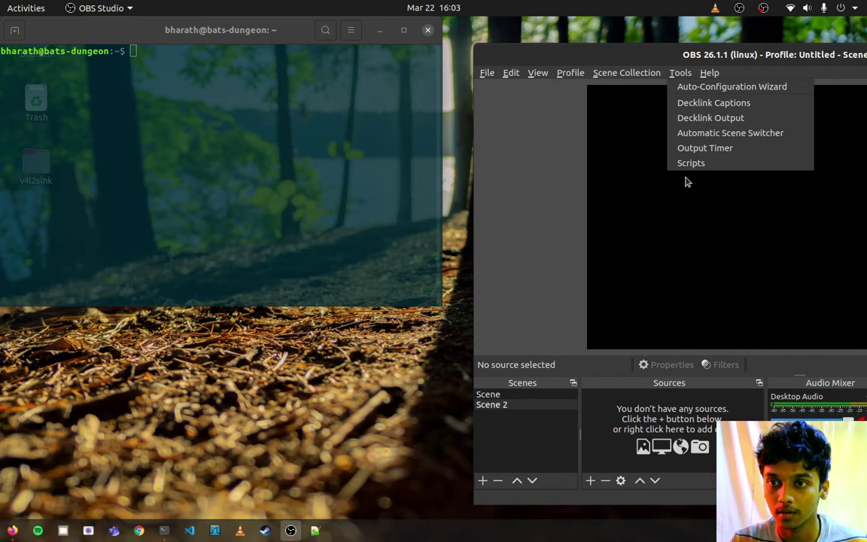
{"action": "left_click", "coordinate": [197, 175]}
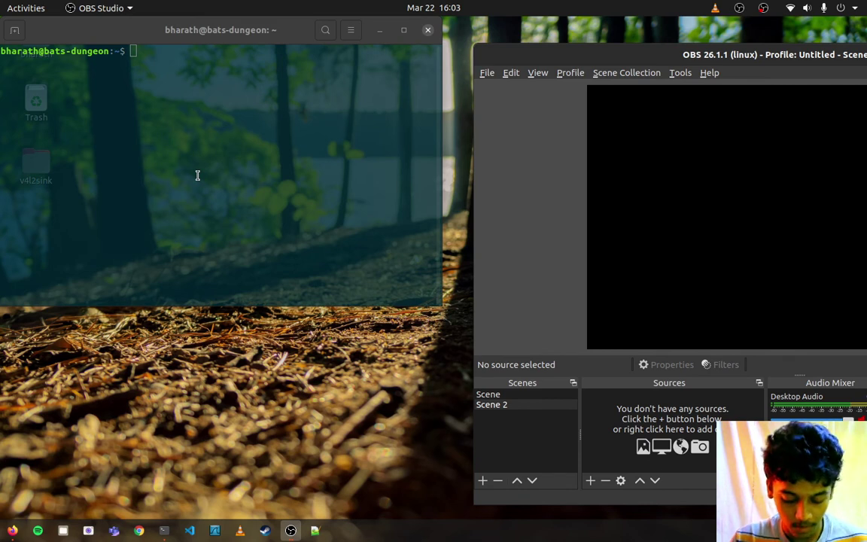
Step: Run sudo apt install v4l2loopback-dkms in the terminal
{"action": "left_click", "coordinate": [197, 175]}
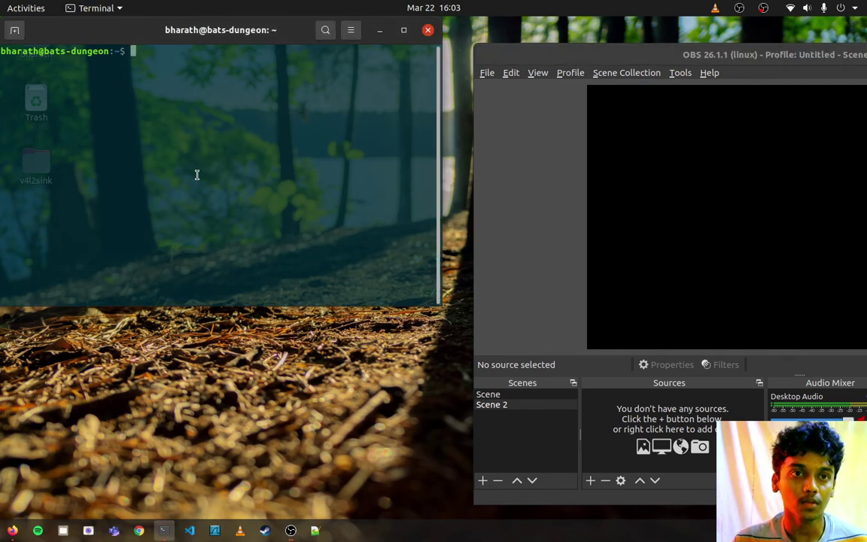
{"action": "type", "text": "sudop"}
{"action": "key", "text": "BackSpace"}
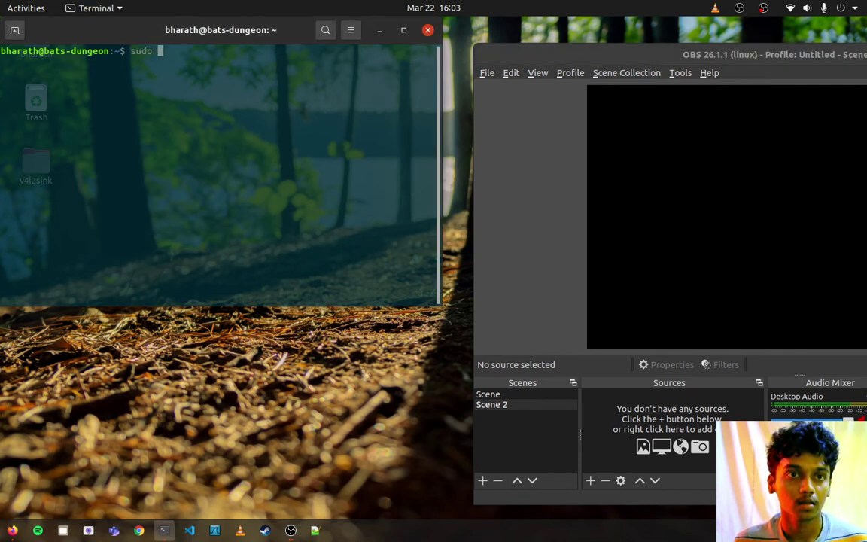
{"action": "type", "text": "ap"}
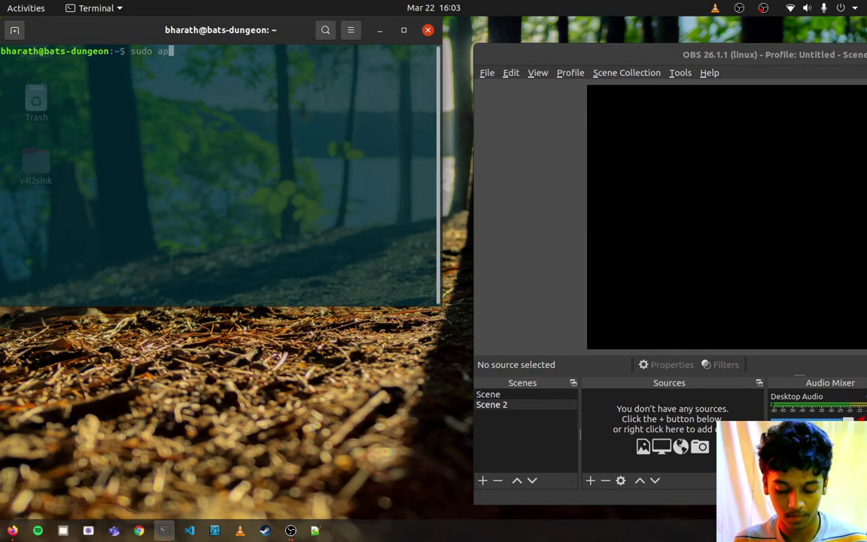
{"action": "type", "text": "t instal"}
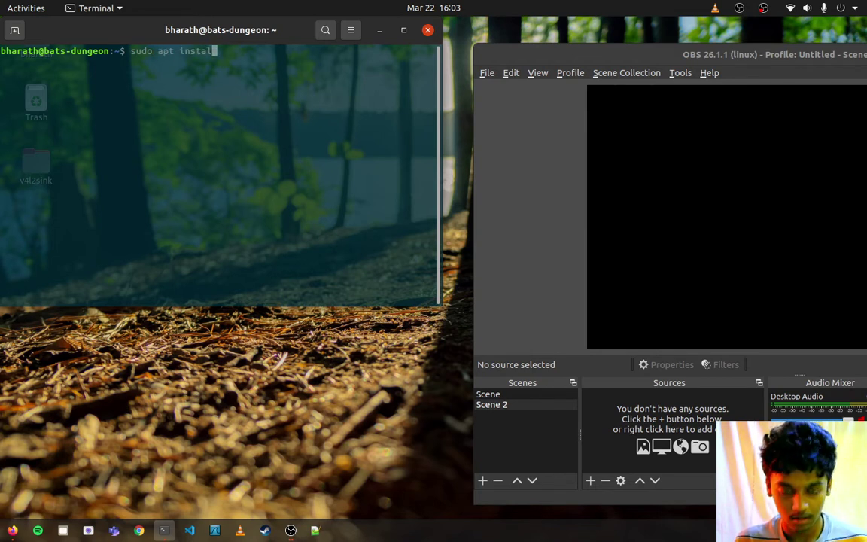
{"action": "type", "text": "l v4l"}
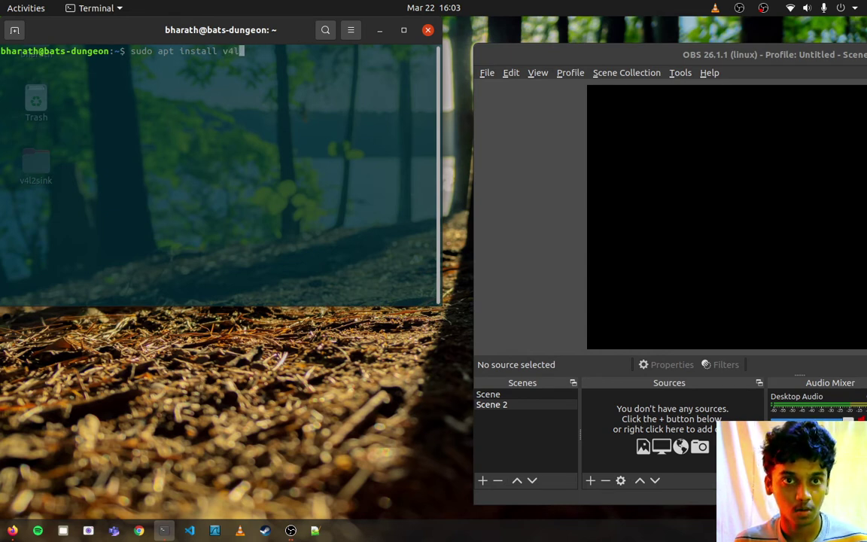
{"action": "type", "text": "2loop"}
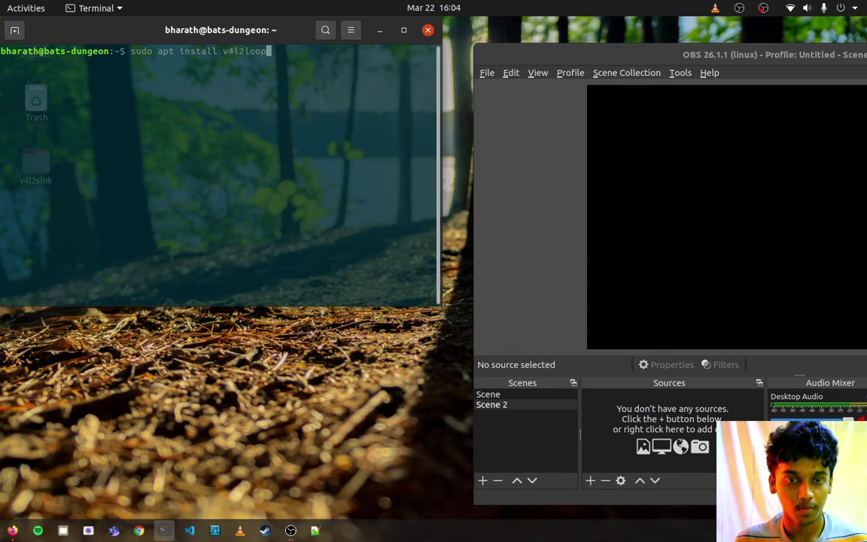
{"action": "type", "text": "back-dkms"}
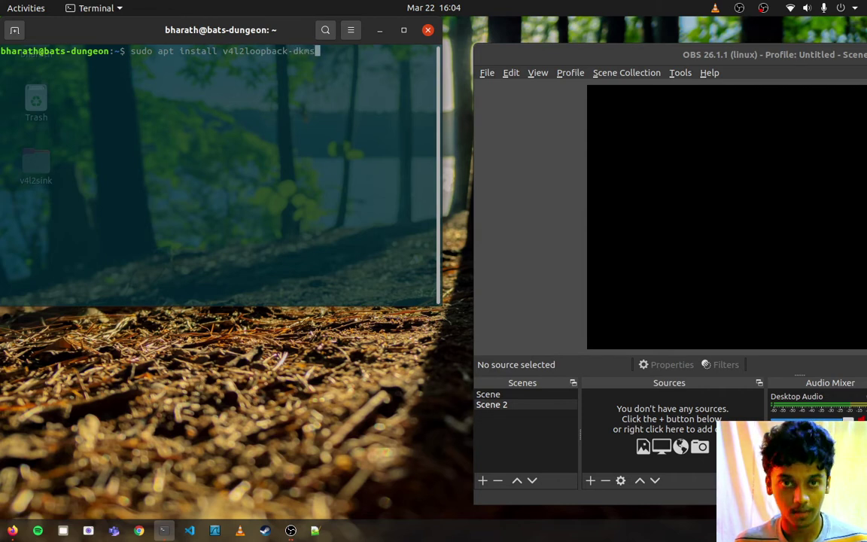
{"action": "key", "text": "Return"}
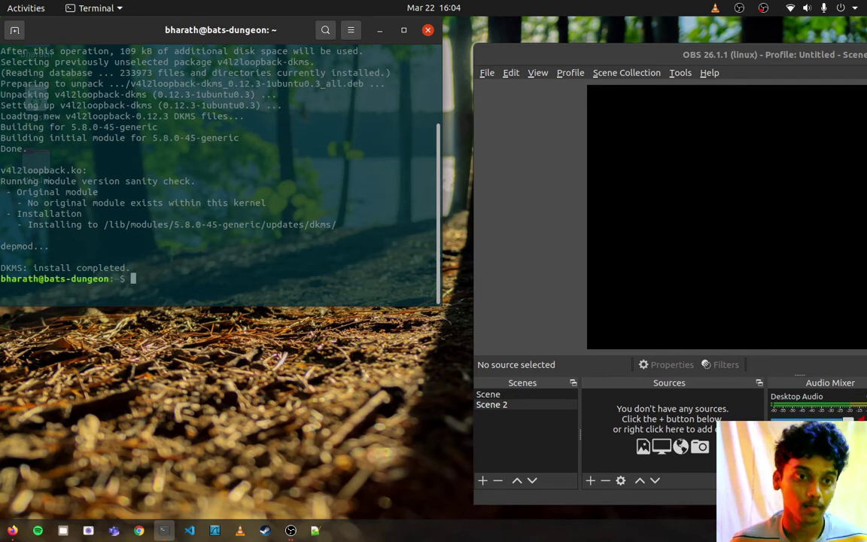
Step: Load v4l2loopback with video_nr=5 and card_label MY_VCAM, adding the missing module name after the first attempt fails
{"action": "type", "text": "sud"}
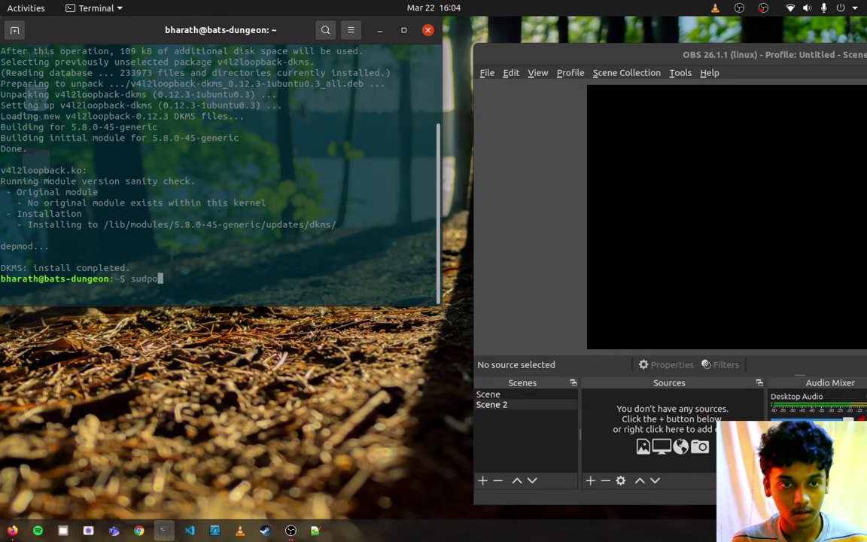
{"action": "type", "text": "o mo"}
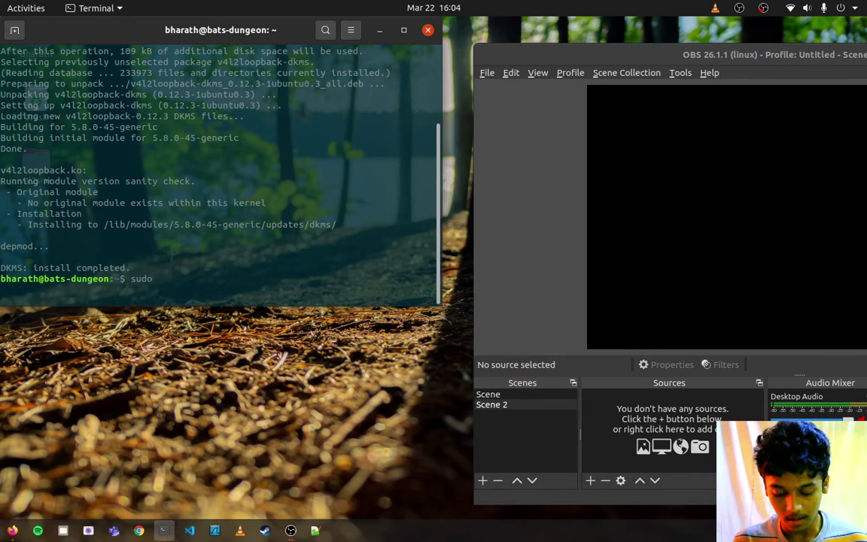
{"action": "type", "text": "dp"}
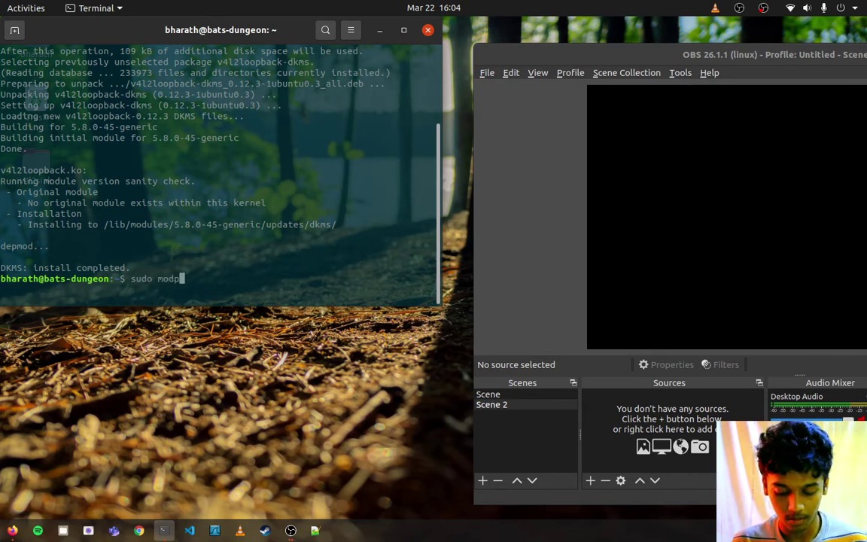
{"action": "type", "text": "robe"}
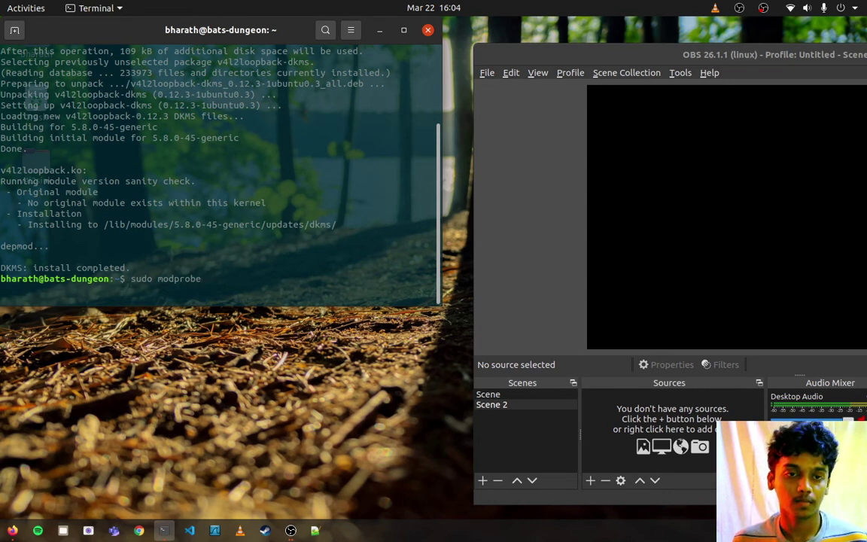
{"action": "type", "text": " video"}
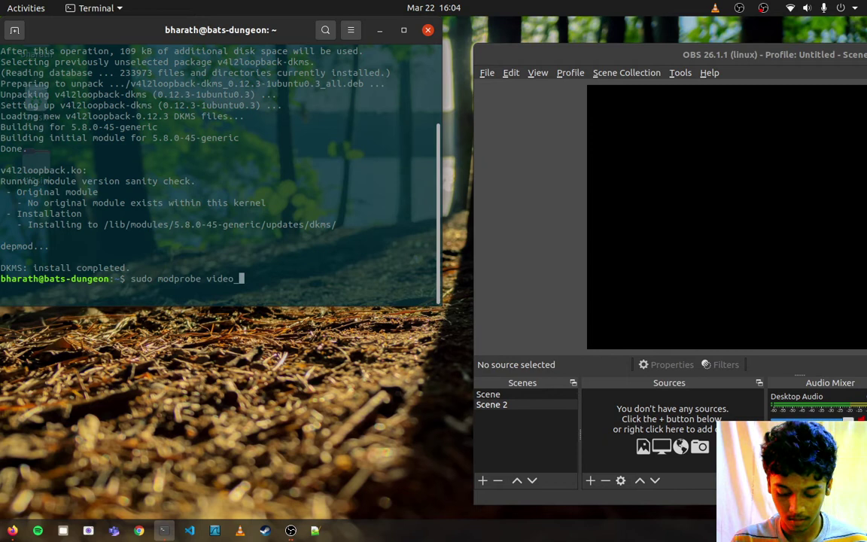
{"action": "type", "text": "_nr=5"}
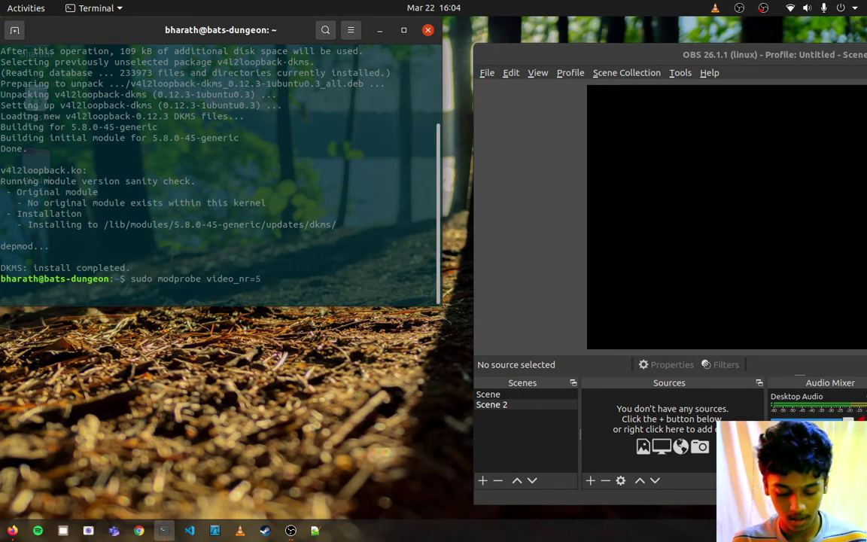
{"action": "type", "text": " card_label"}
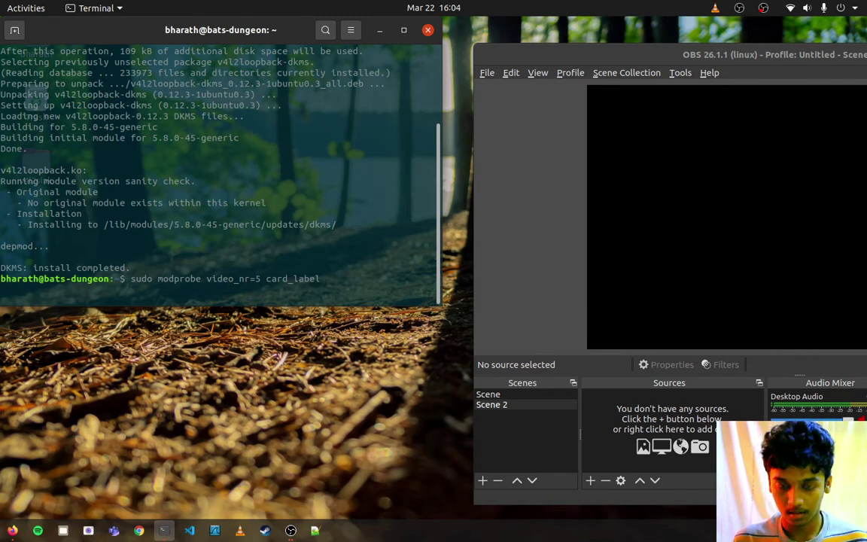
{"action": "type", "text": "=\"m"}
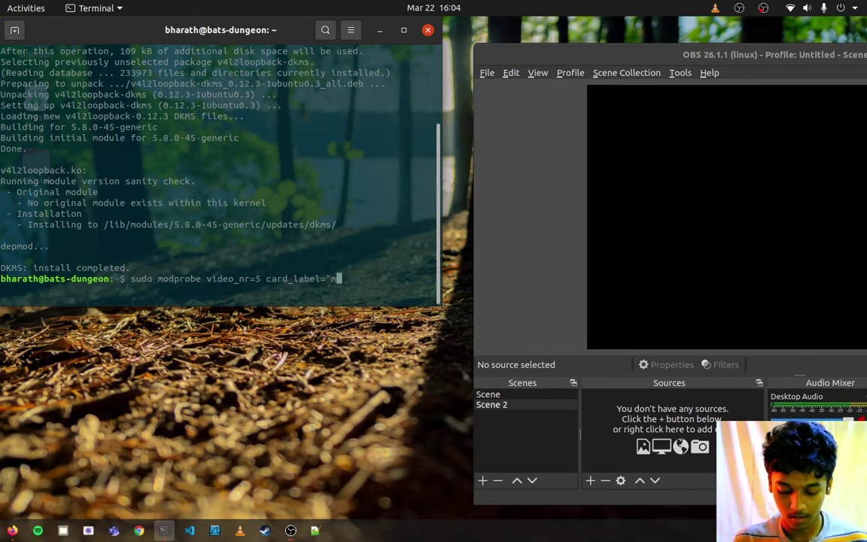
{"action": "type", "text": "Y"}
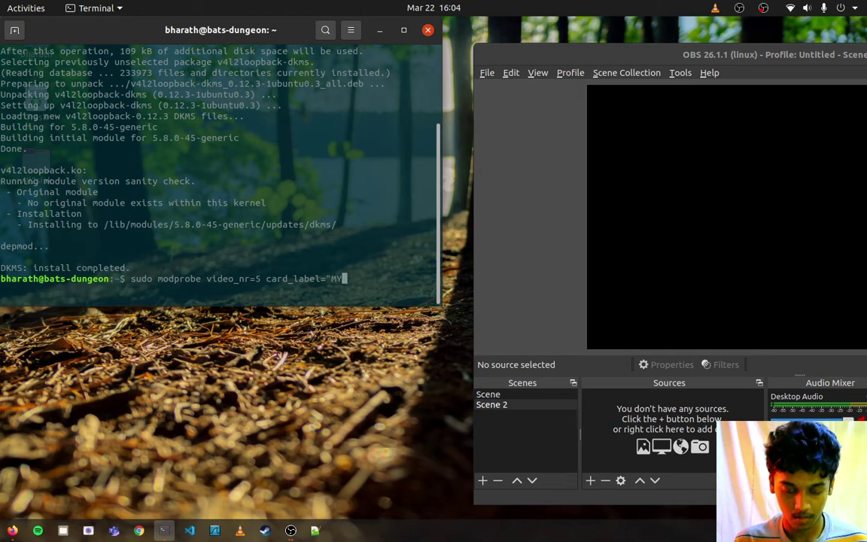
{"action": "type", "text": "_"}
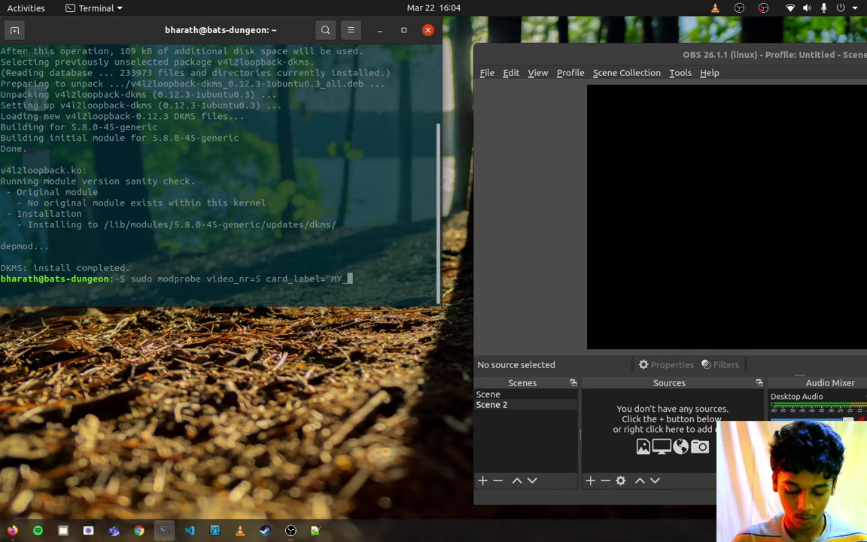
{"action": "type", "text": "VCAM"}
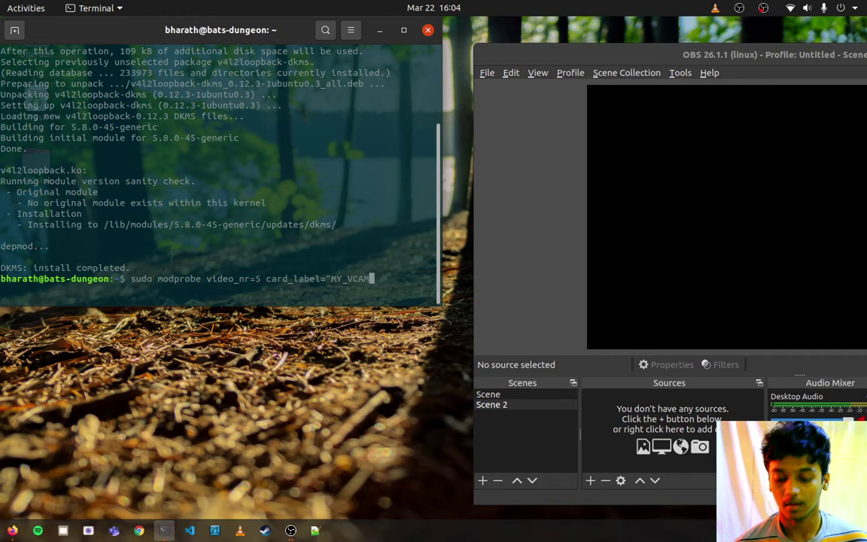
{"action": "type", "text": "\""}
{"action": "key", "text": "Return"}
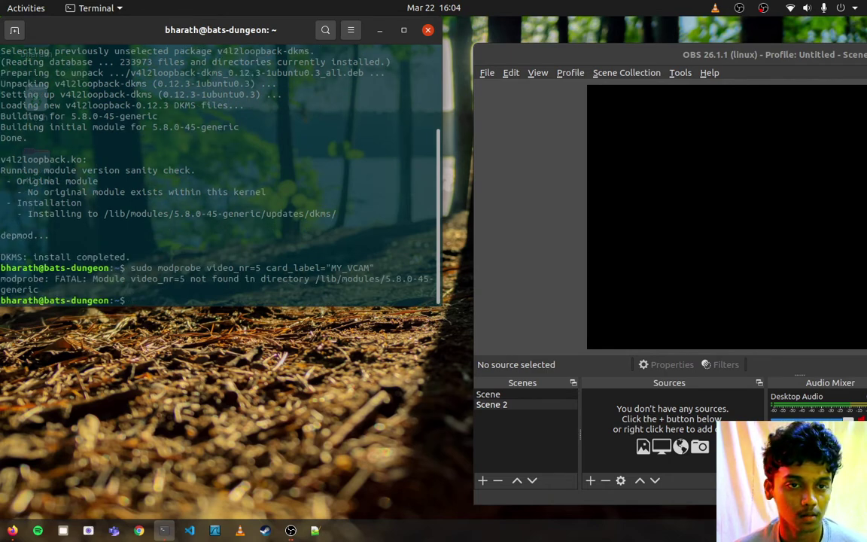
{"action": "key", "text": "Up"}
{"action": "key", "text": "Left"}
{"action": "key", "text": "Left"}
{"action": "key", "text": "Left"}
{"action": "key", "text": "Left"}
{"action": "key", "text": "Left"}
{"action": "key", "text": "Left"}
{"action": "key", "text": "Left"}
{"action": "key", "text": "Left"}
{"action": "key", "text": "Left"}
{"action": "key", "text": "Left"}
{"action": "key", "text": "Left"}
{"action": "key", "text": "Left"}
{"action": "key", "text": "Left"}
{"action": "key", "text": "Left"}
{"action": "key", "text": "Left"}
{"action": "key", "text": "Left"}
{"action": "key", "text": "Left"}
{"action": "key", "text": "Left"}
{"action": "key", "text": "Left"}
{"action": "key", "text": "Left"}
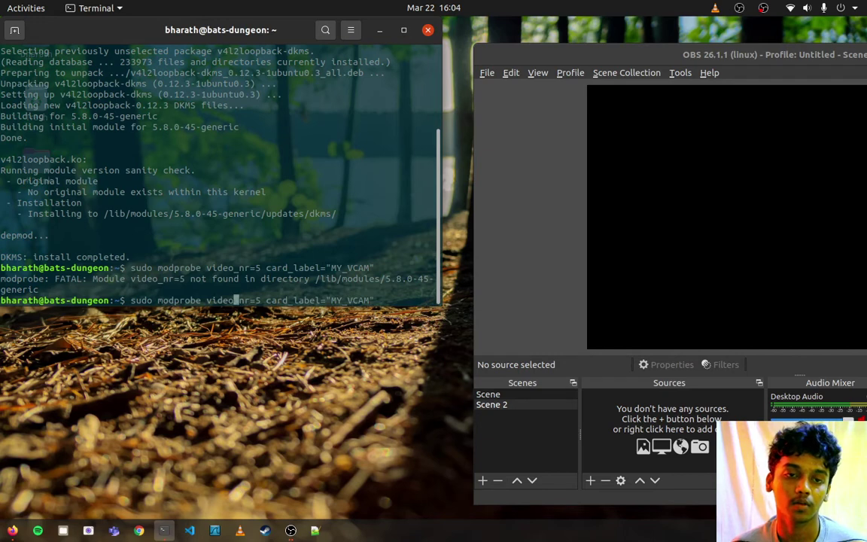
{"action": "key", "text": "Left"}
{"action": "key", "text": "Left"}
{"action": "key", "text": "Left"}
{"action": "key", "text": "Left"}
{"action": "key", "text": "Left"}
{"action": "type", "text": "v4l"}
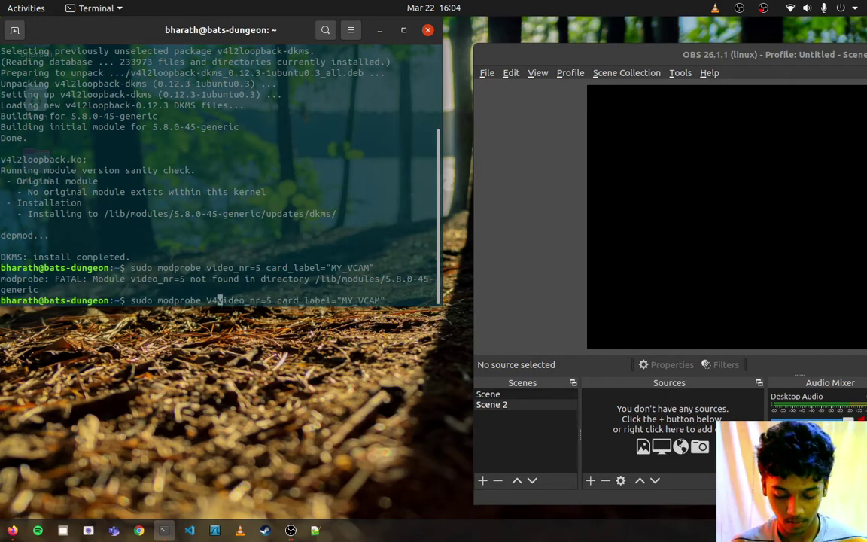
{"action": "key", "text": "BackSpace"}
{"action": "key", "text": "BackSpace"}
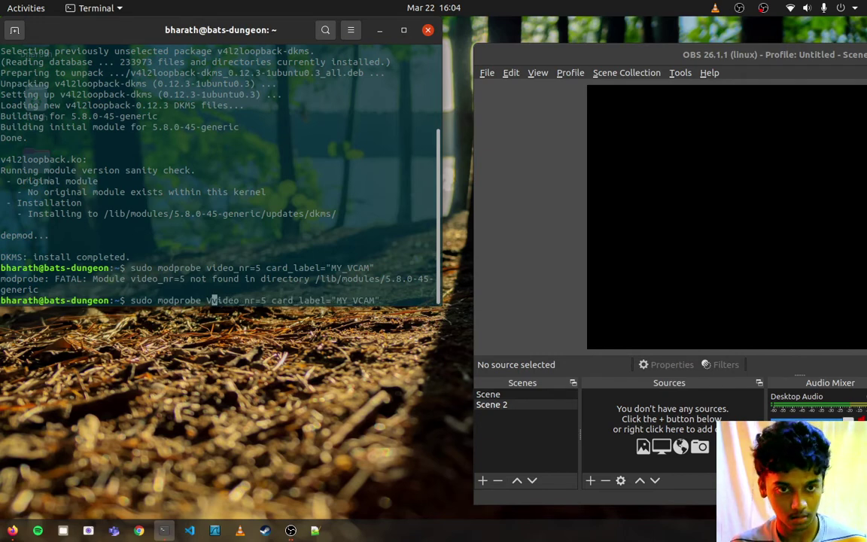
{"action": "type", "text": "4l"}
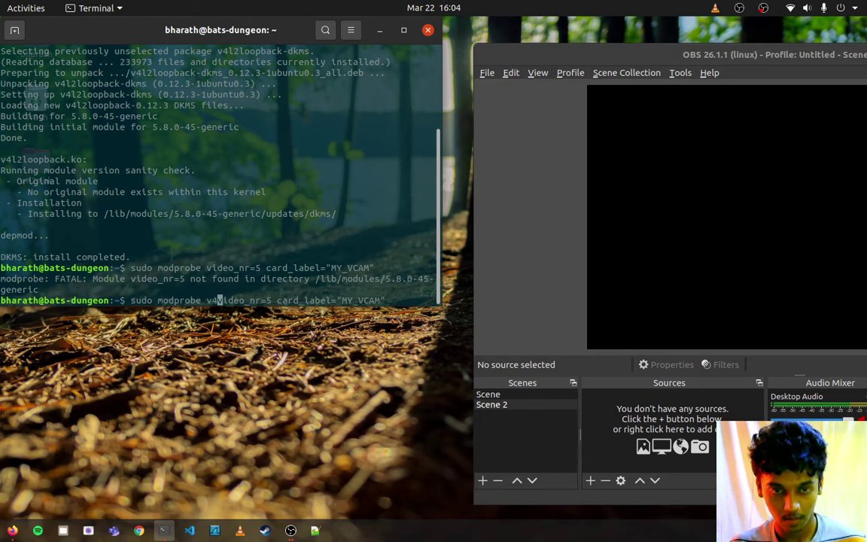
{"action": "type", "text": "2loop"}
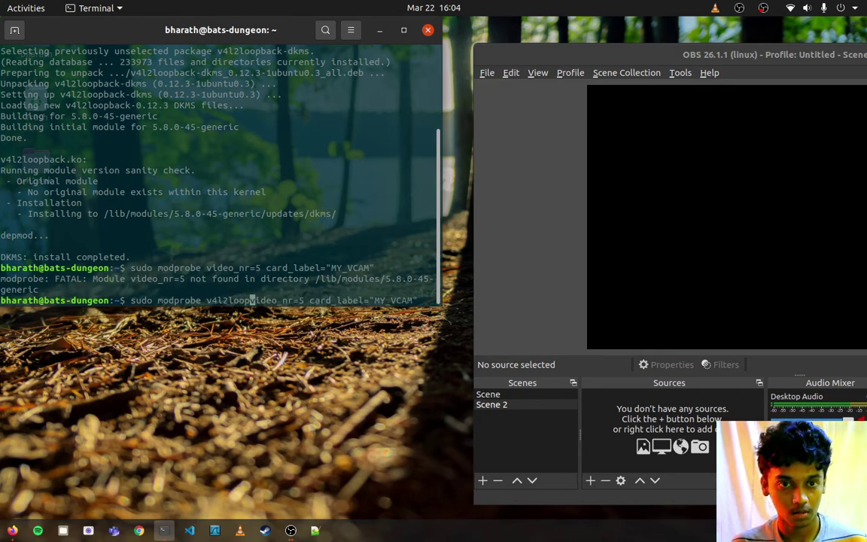
{"action": "type", "text": "back"}
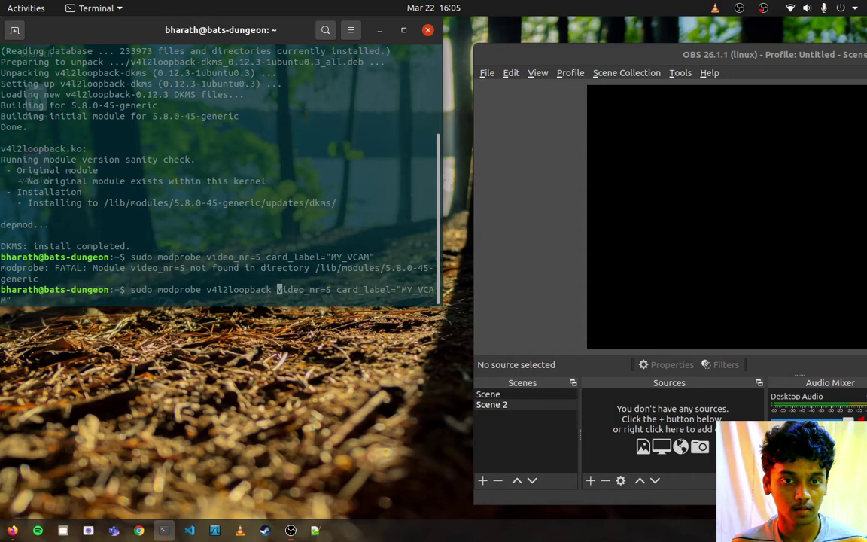
{"action": "key", "text": "Return"}
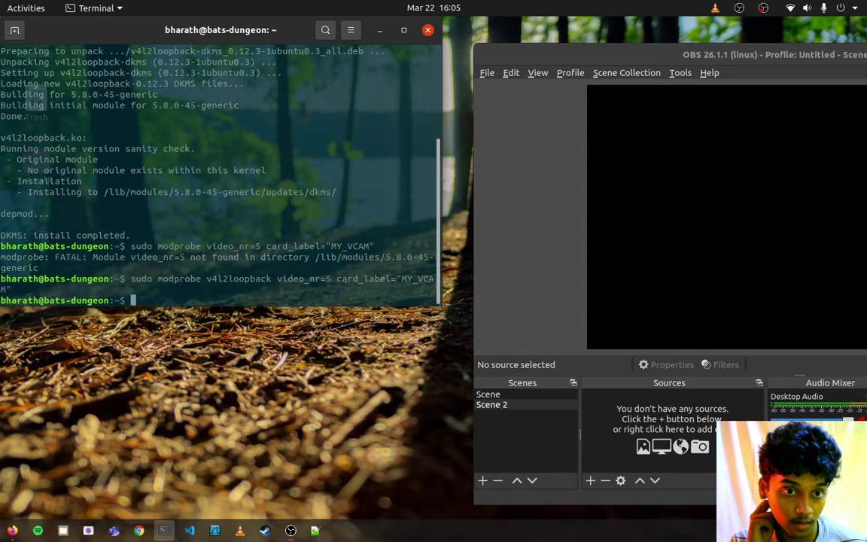
Step: Run ls /dev/video* to check that /dev/video5 exists
{"action": "type", "text": "l"}
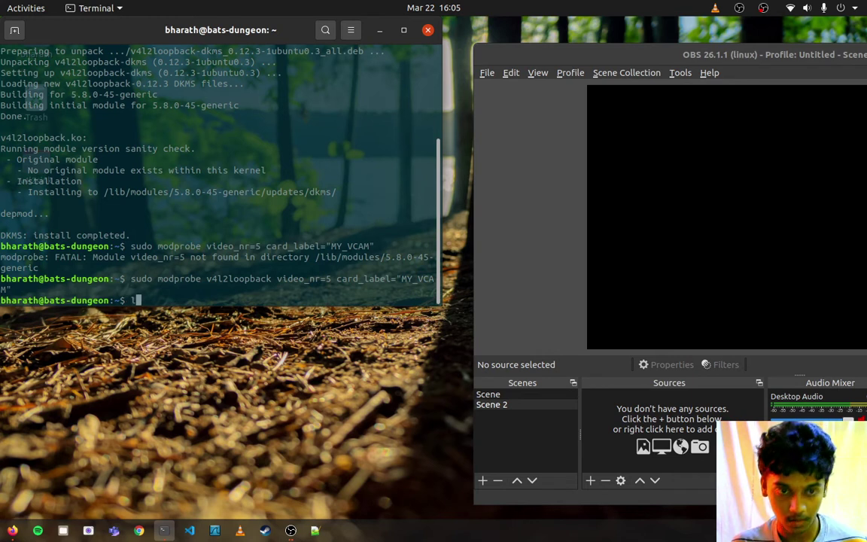
{"action": "type", "text": "s /dev/v"}
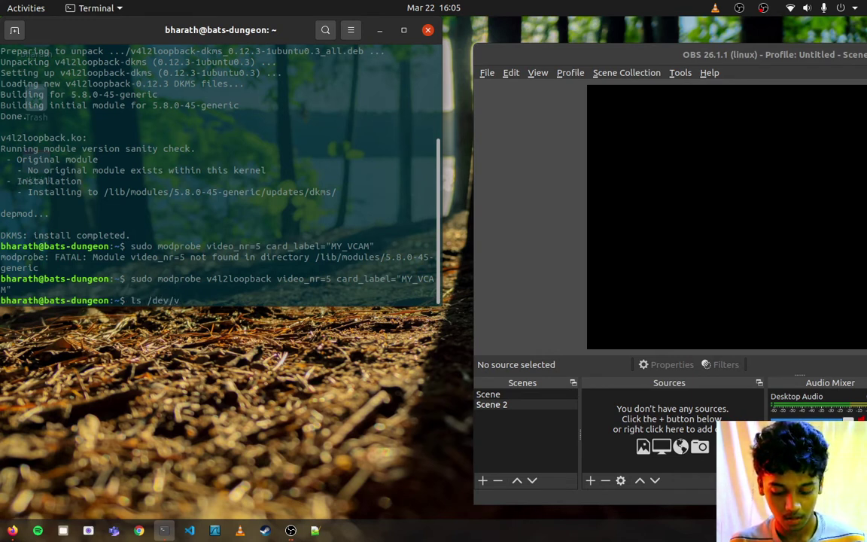
{"action": "type", "text": "ideo"}
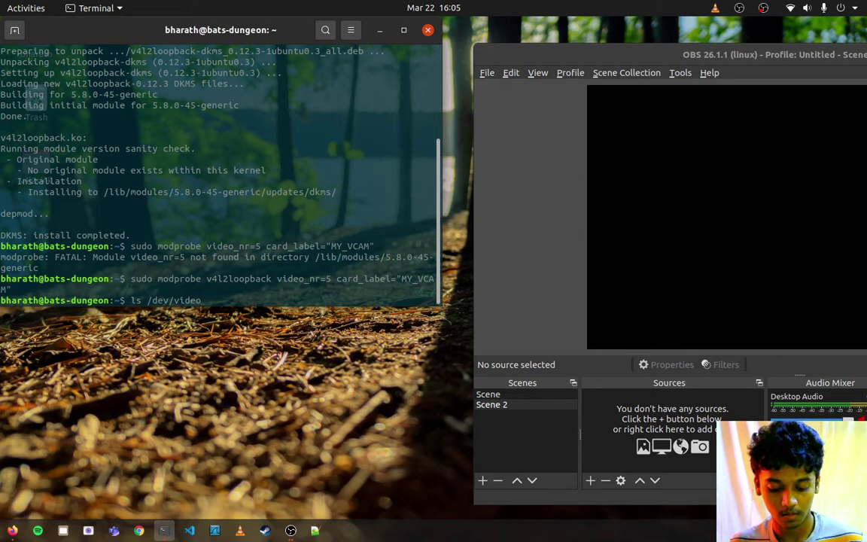
{"action": "type", "text": "*"}
{"action": "key", "text": "Return"}
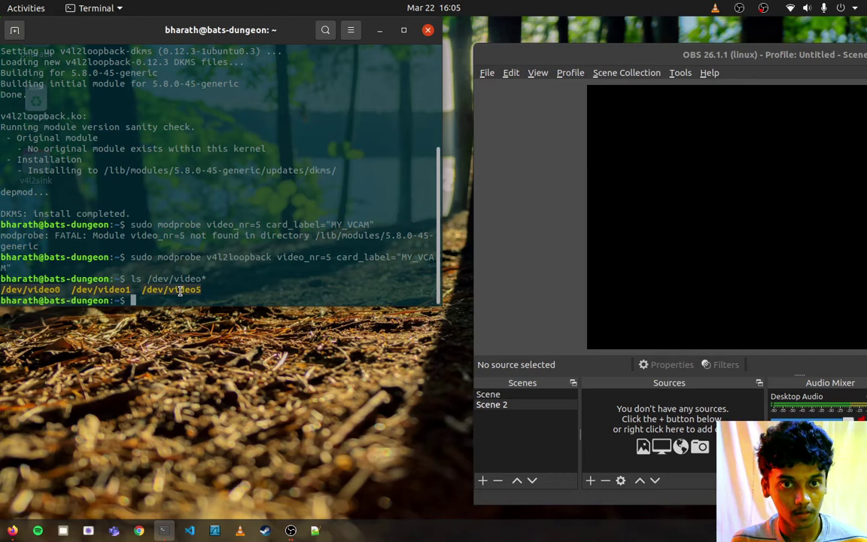
Step: Move the terminal aside and select the v4l2sink folder on the desktop
{"action": "left_click_drag", "start_coordinate": [181, 37], "coordinate": [261, 94]}
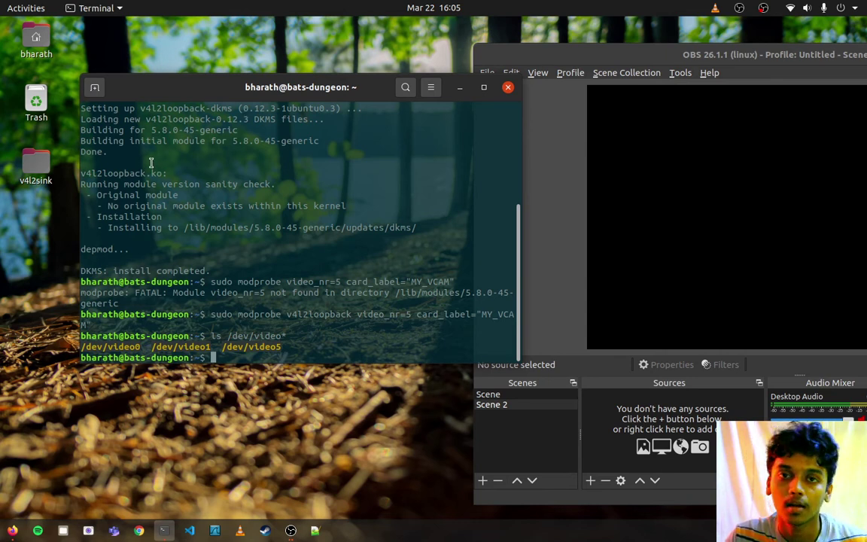
{"action": "left_click", "coordinate": [30, 158]}
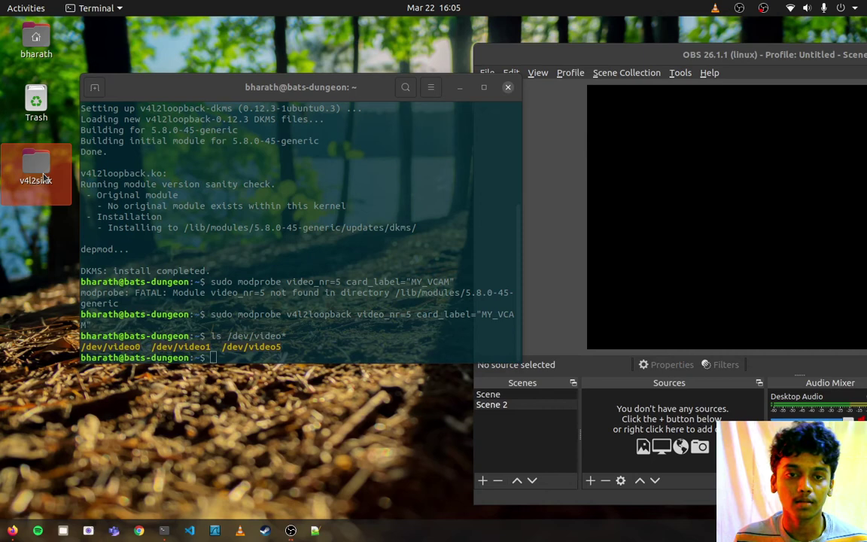
Step: Open the home folder with hidden files shown and go into .config/obs-studio
{"action": "double_click", "coordinate": [14, 54]}
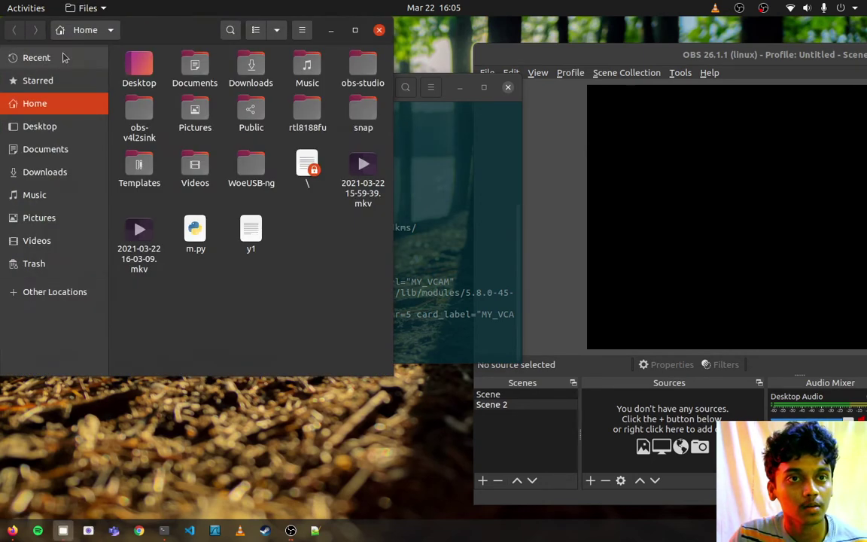
{"action": "left_click_drag", "start_coordinate": [169, 34], "coordinate": [304, 91]}
{"action": "left_click", "coordinate": [436, 87]}
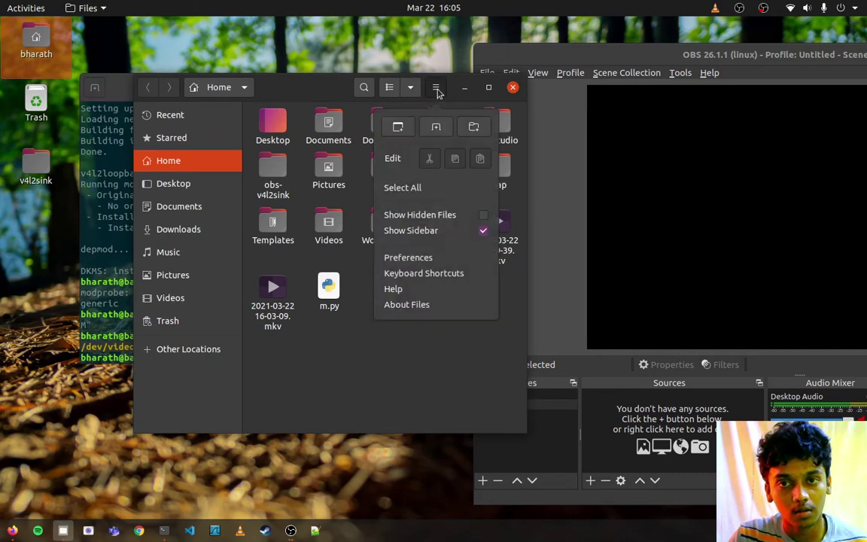
{"action": "left_click", "coordinate": [452, 215]}
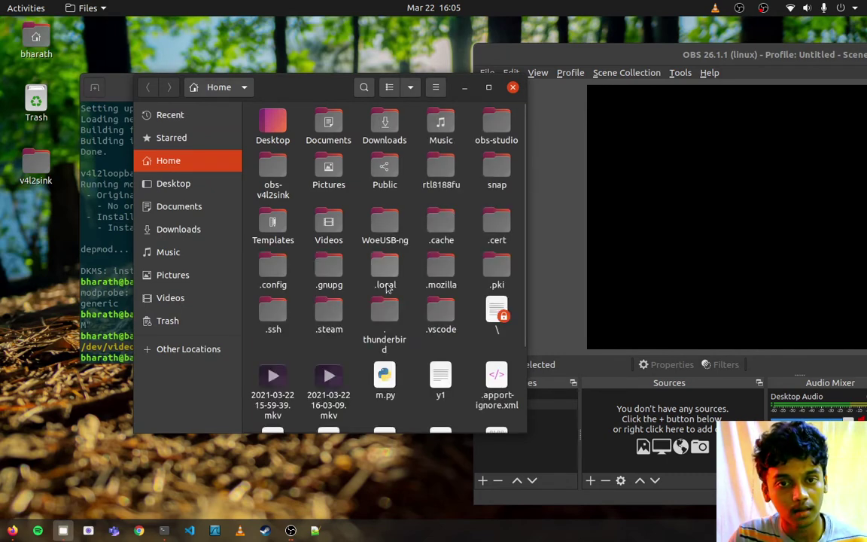
{"action": "double_click", "coordinate": [263, 253]}
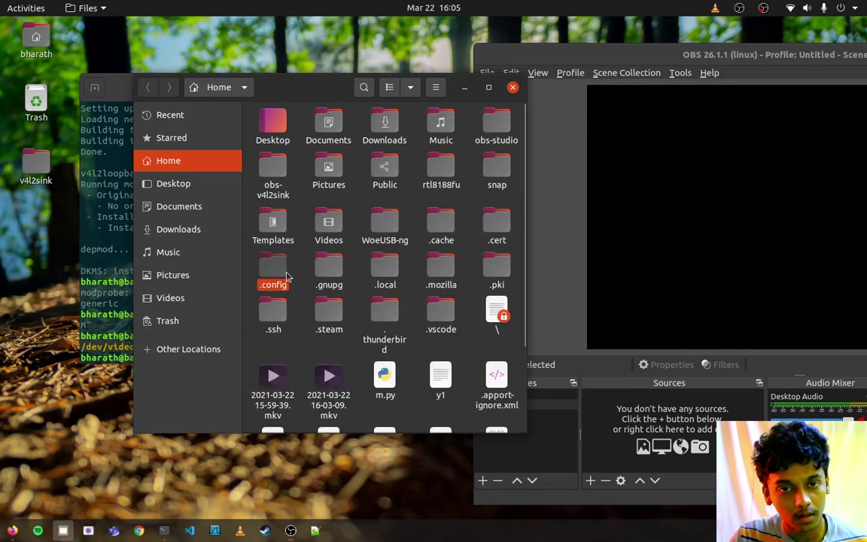
{"action": "double_click", "coordinate": [382, 315]}
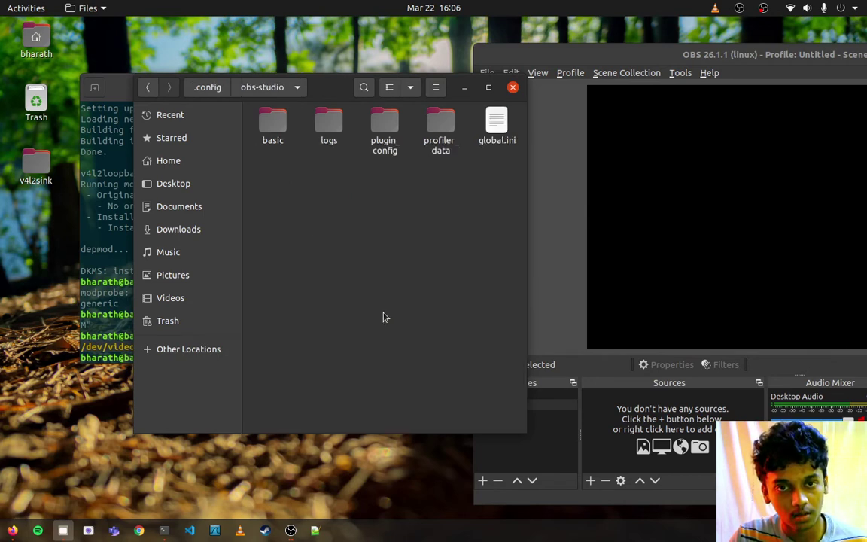
Step: Create a new folder named 'plugins' in obs-studio, correcting the misspelled name
{"action": "right_click", "coordinate": [406, 199]}
{"action": "left_click", "coordinate": [460, 213]}
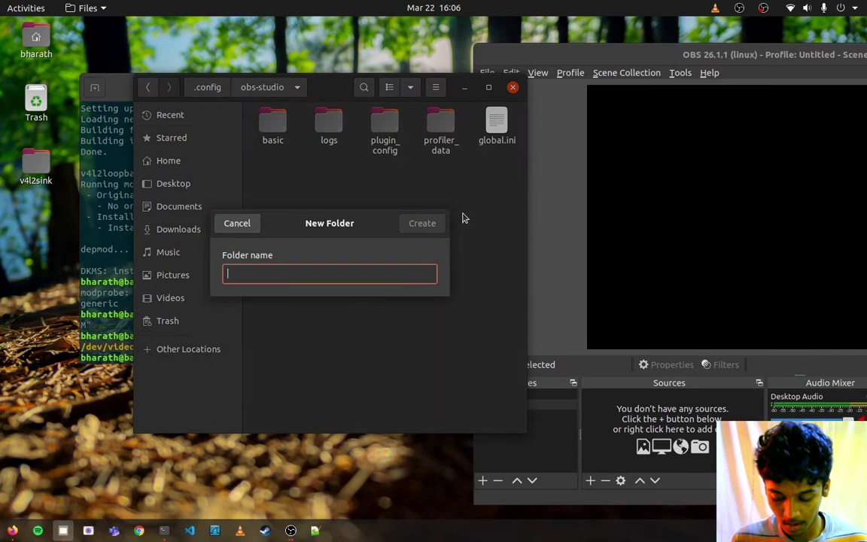
{"action": "type", "text": "plugis"}
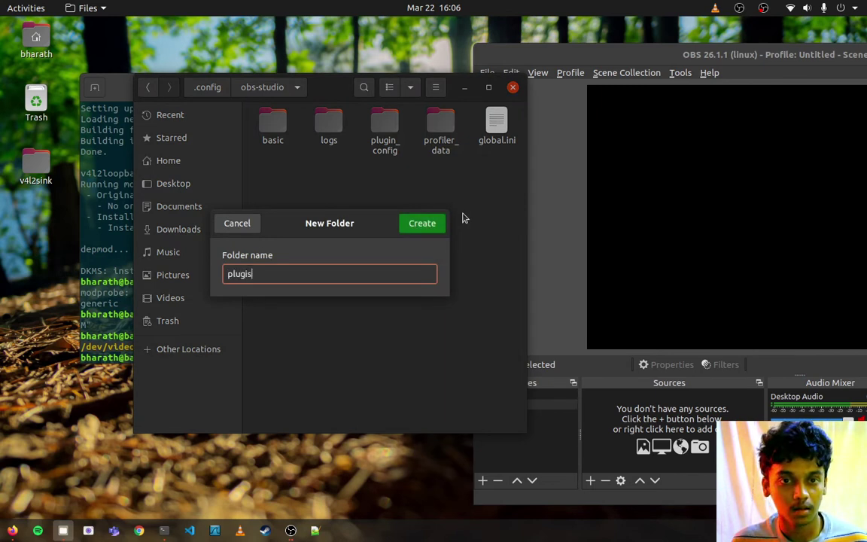
{"action": "key", "text": "Return"}
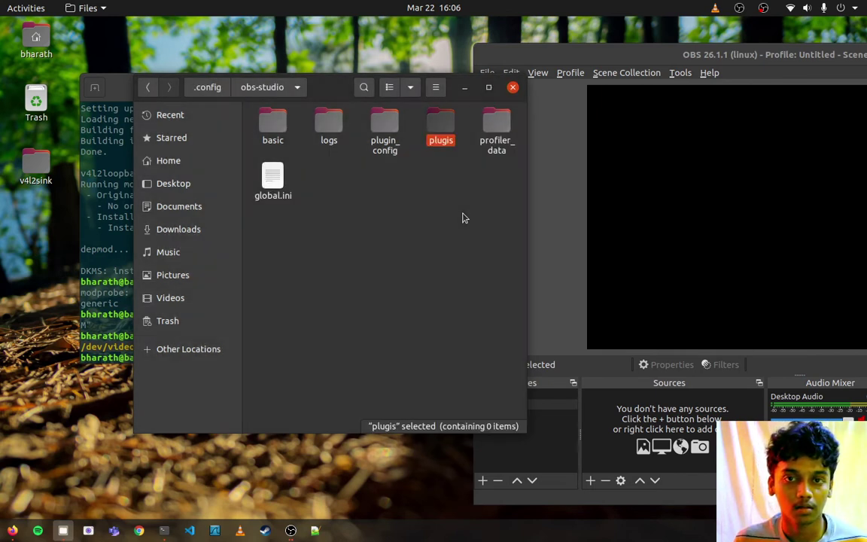
{"action": "right_click", "coordinate": [450, 140]}
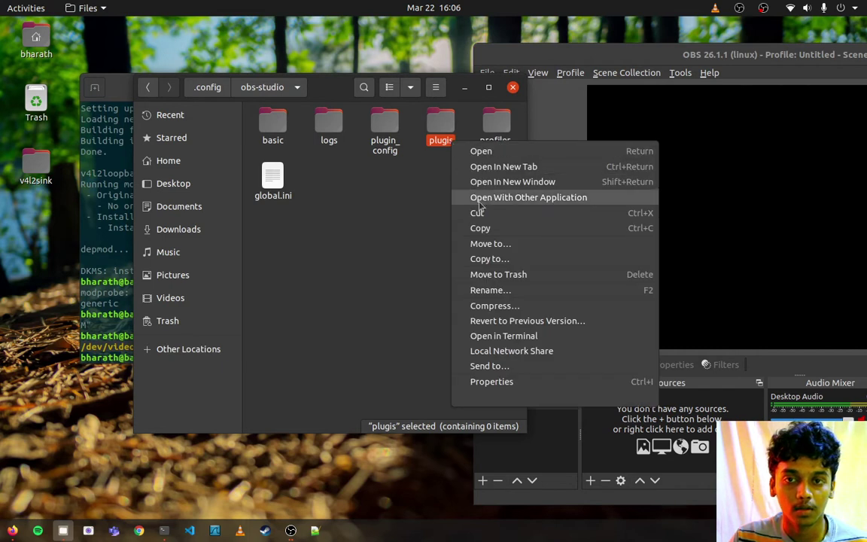
{"action": "left_click", "coordinate": [494, 289]}
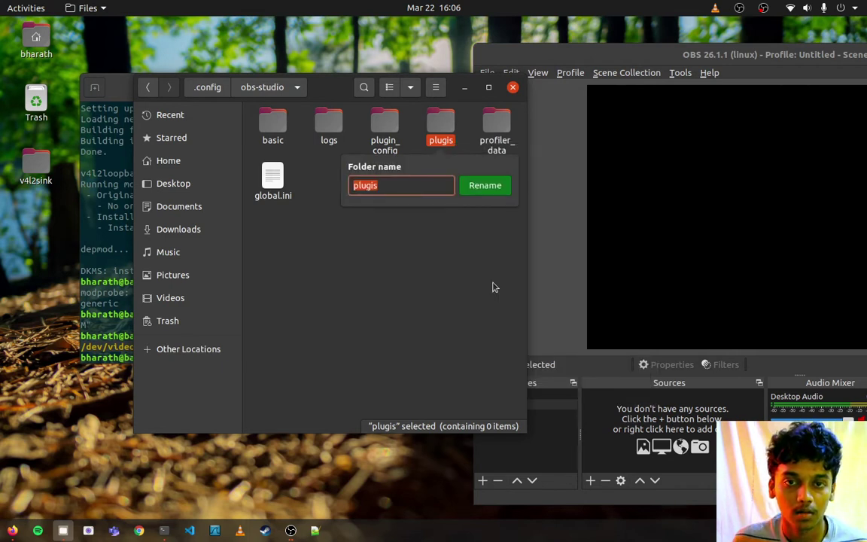
{"action": "type", "text": "pl"}
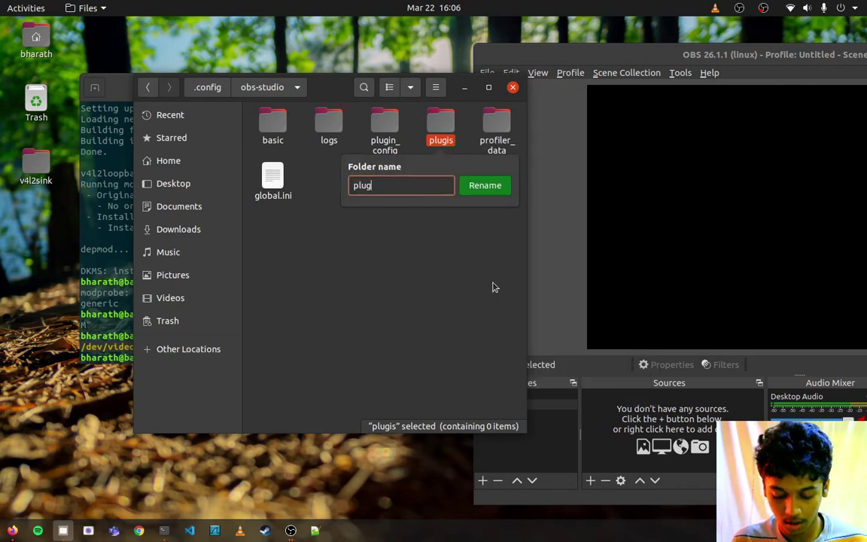
{"action": "key", "text": "Return"}
Step: Copy the desktop v4l2sink folder into plugins and close Files
{"action": "double_click", "coordinate": [443, 136]}
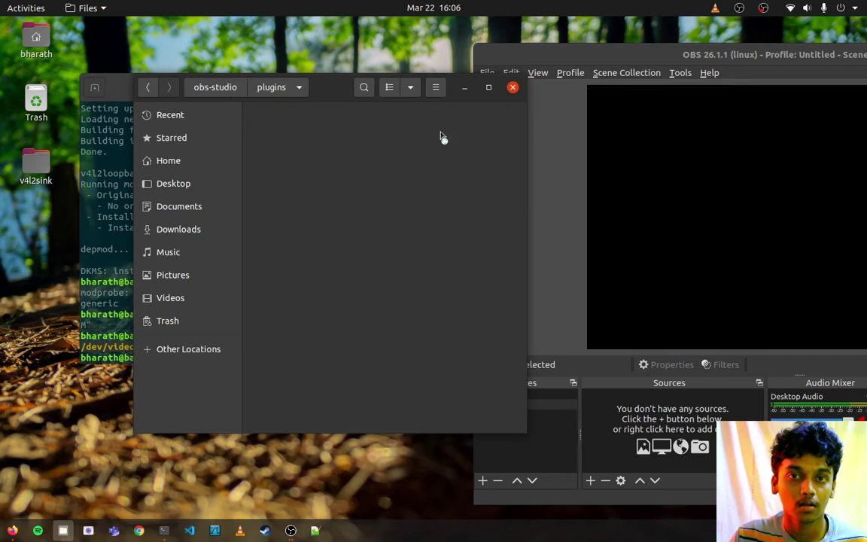
{"action": "left_click", "coordinate": [36, 162]}
{"action": "right_click", "coordinate": [46, 143]}
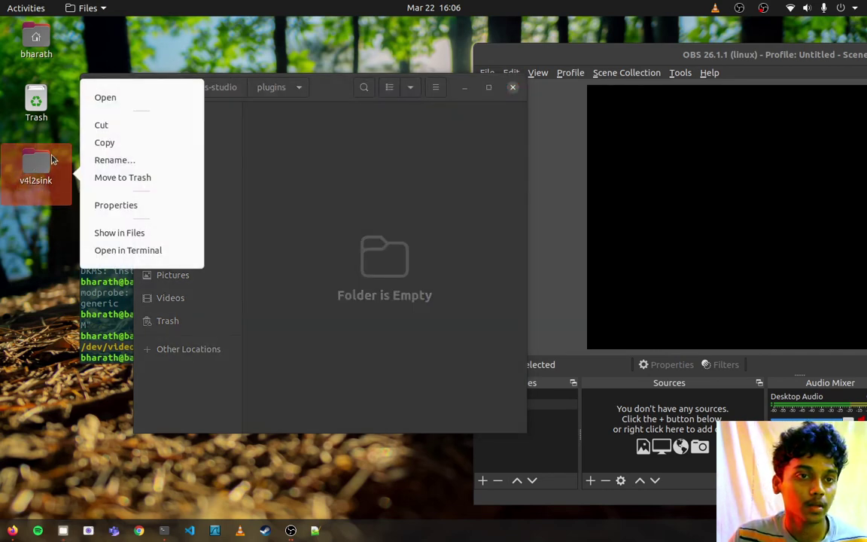
{"action": "left_click", "coordinate": [109, 141]}
{"action": "right_click", "coordinate": [331, 147]}
{"action": "left_click", "coordinate": [384, 169]}
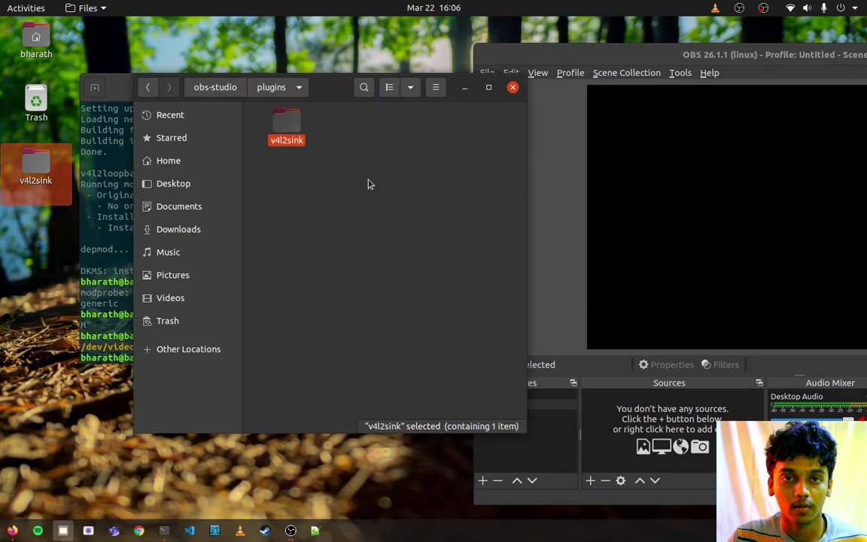
{"action": "left_click", "coordinate": [512, 88]}
Step: Rearrange the terminal and OBS windows on screen
{"action": "left_click_drag", "start_coordinate": [293, 87], "coordinate": [257, 82]}
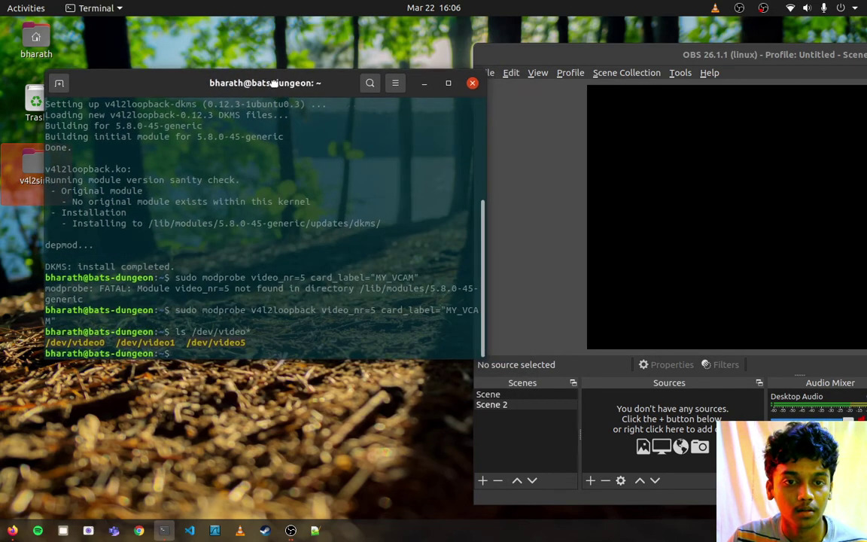
{"action": "left_click", "coordinate": [680, 73]}
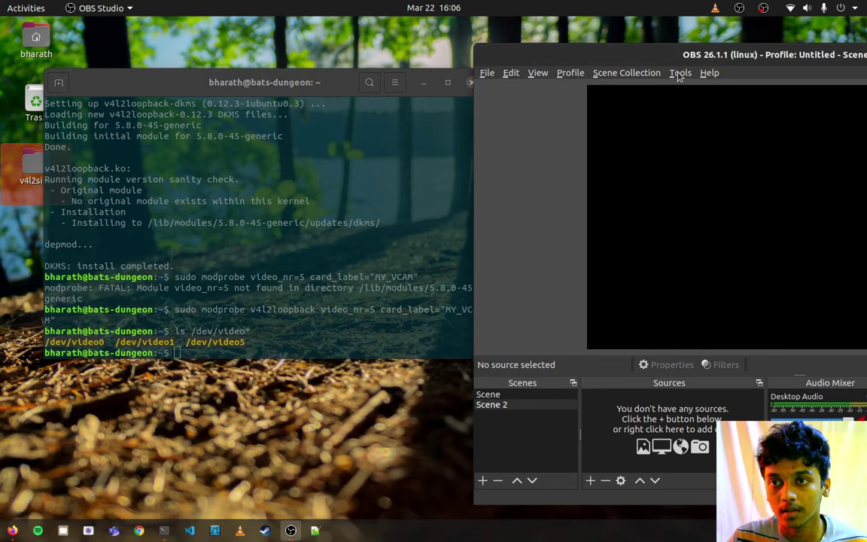
{"action": "left_click", "coordinate": [670, 71]}
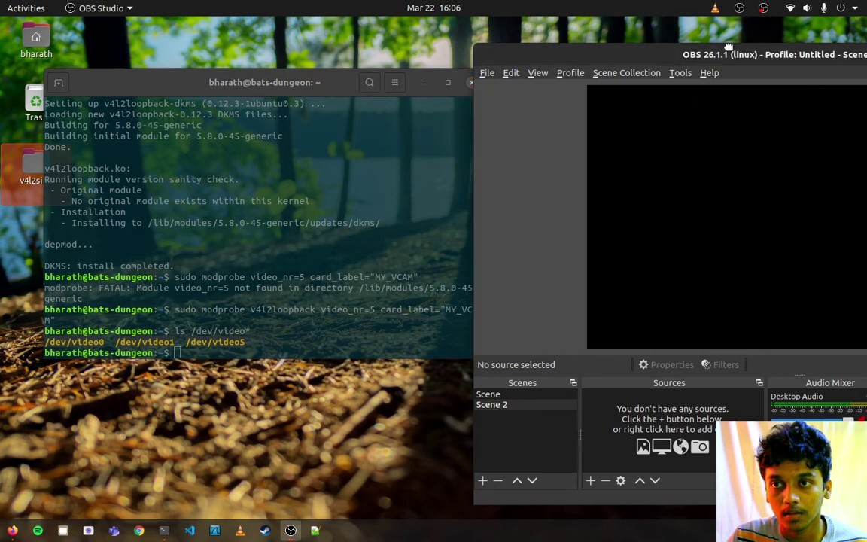
{"action": "left_click_drag", "start_coordinate": [728, 47], "coordinate": [626, 61]}
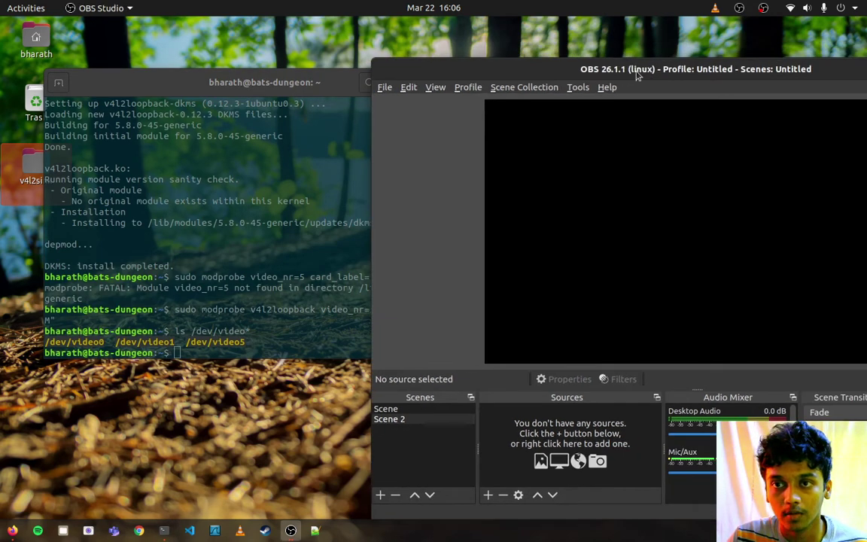
{"action": "left_click", "coordinate": [578, 87]}
{"action": "left_click", "coordinate": [775, 68]}
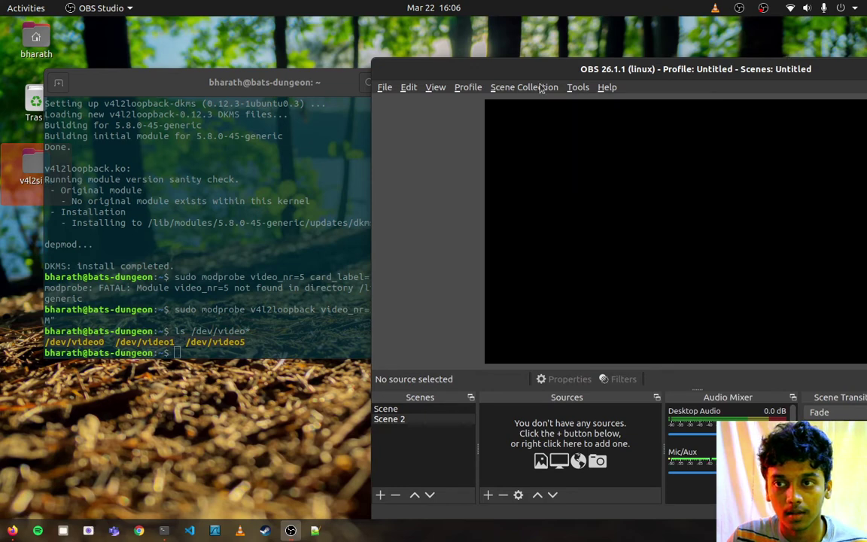
{"action": "left_click_drag", "start_coordinate": [775, 69], "coordinate": [595, 112]}
Step: Close OBS and relaunch a new instance from the dock, choosing Launch Anyway
{"action": "left_click", "coordinate": [830, 112]}
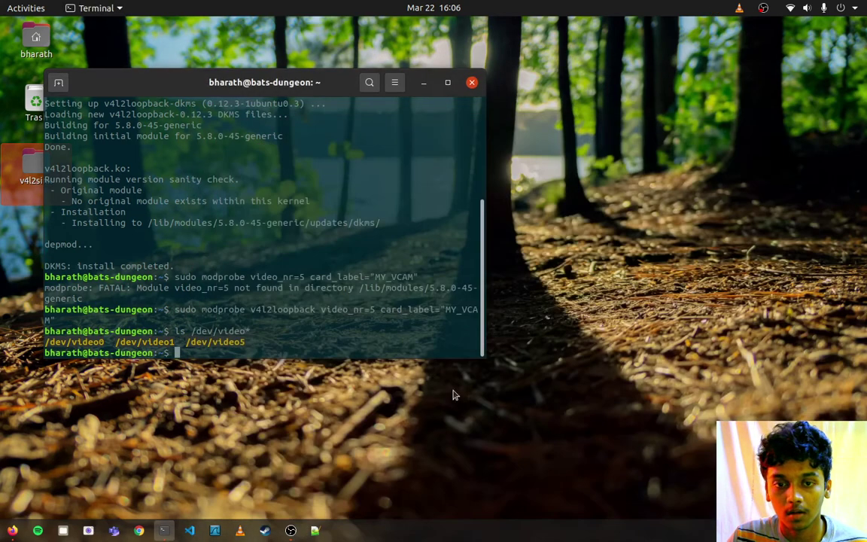
{"action": "right_click", "coordinate": [290, 529]}
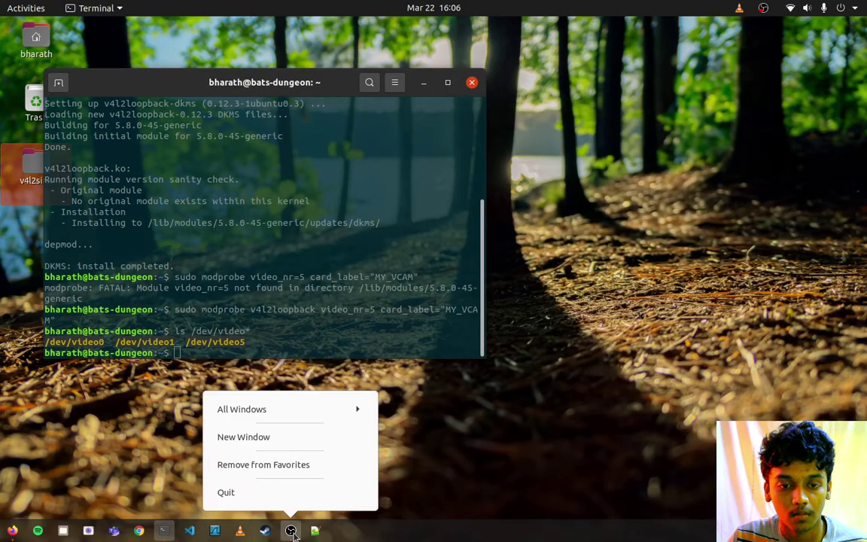
{"action": "left_click", "coordinate": [280, 441]}
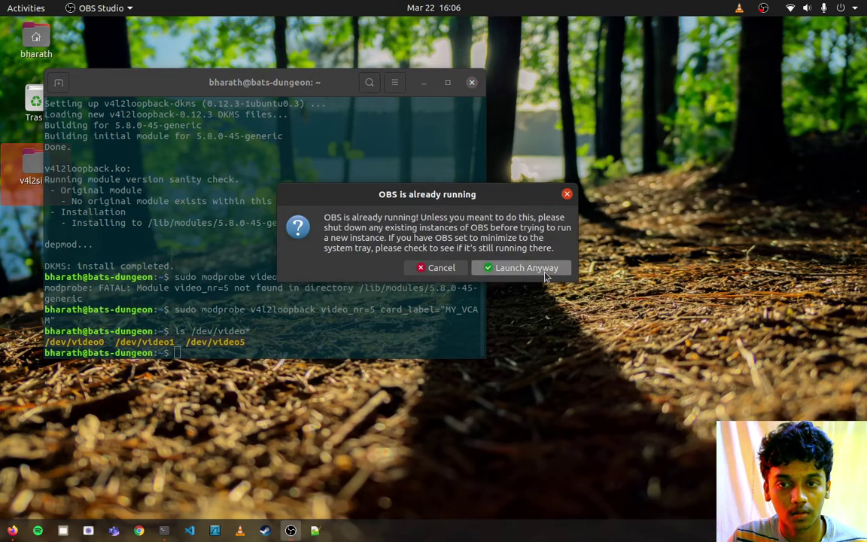
{"action": "left_click", "coordinate": [520, 267]}
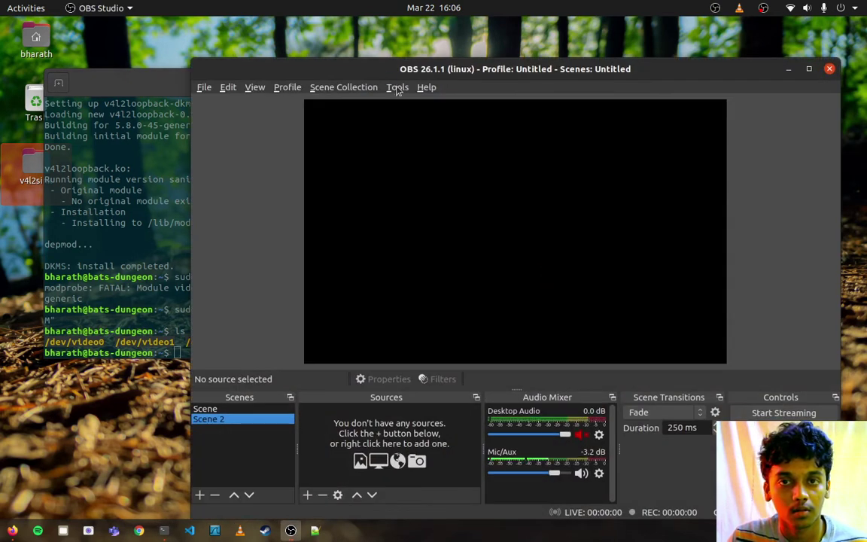
Step: Start the V4l2sink output on /dev/video5 in YUV420 and close its dialog
{"action": "left_click", "coordinate": [396, 88]}
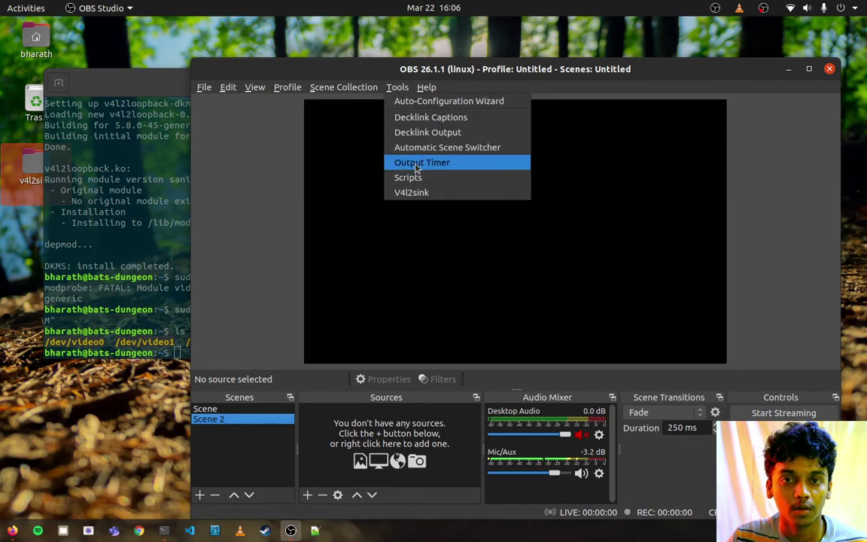
{"action": "left_click", "coordinate": [425, 193]}
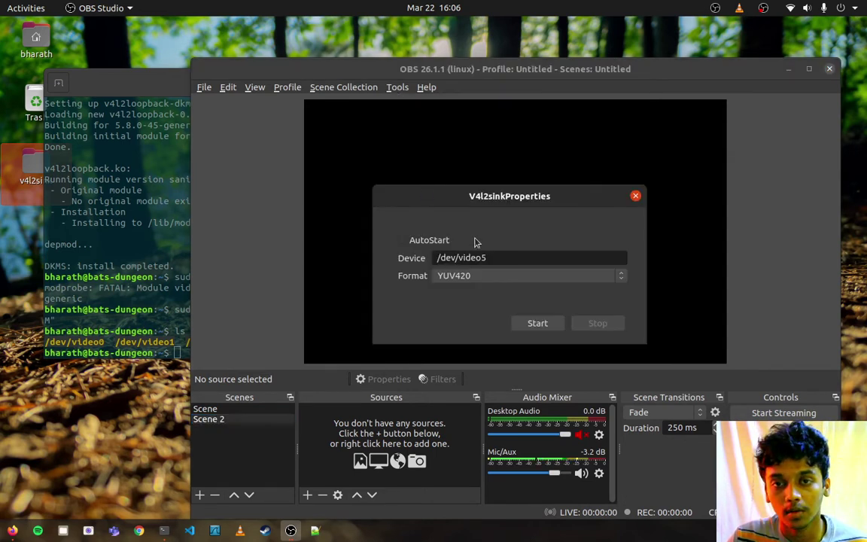
{"action": "left_click", "coordinate": [520, 254]}
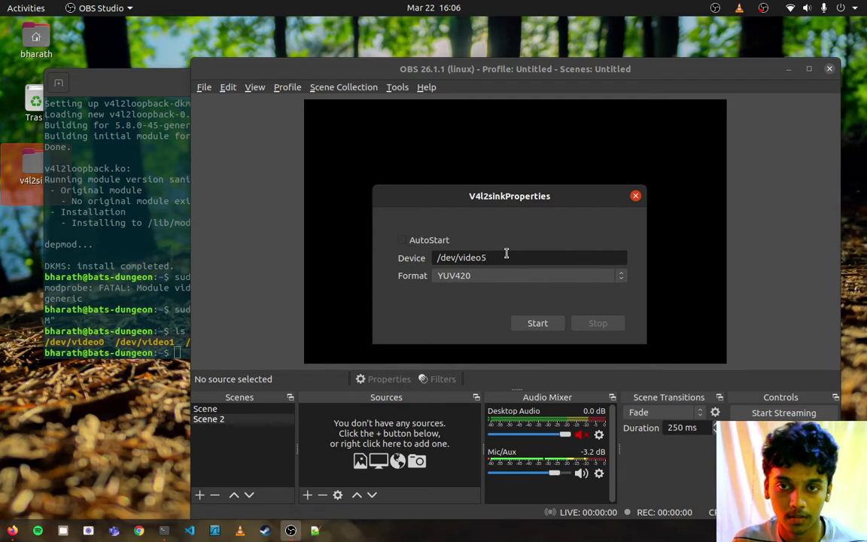
{"action": "left_click", "coordinate": [546, 328]}
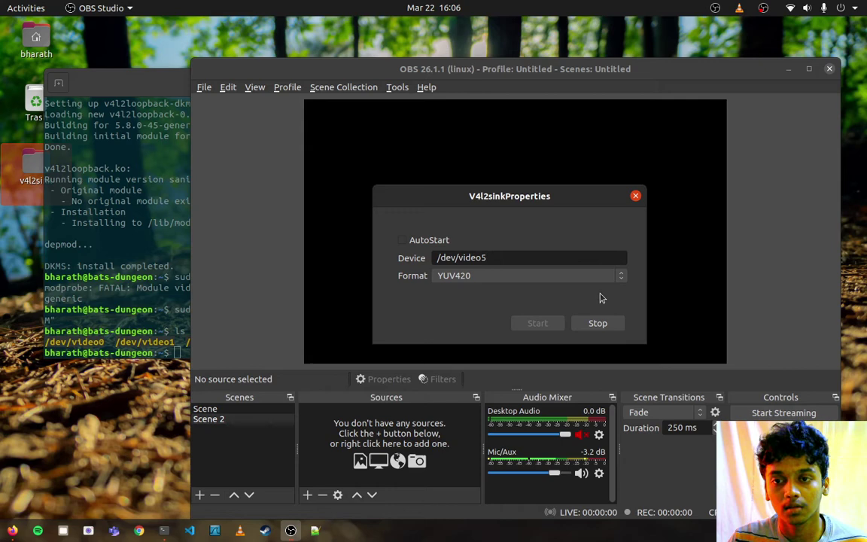
{"action": "left_click", "coordinate": [636, 197]}
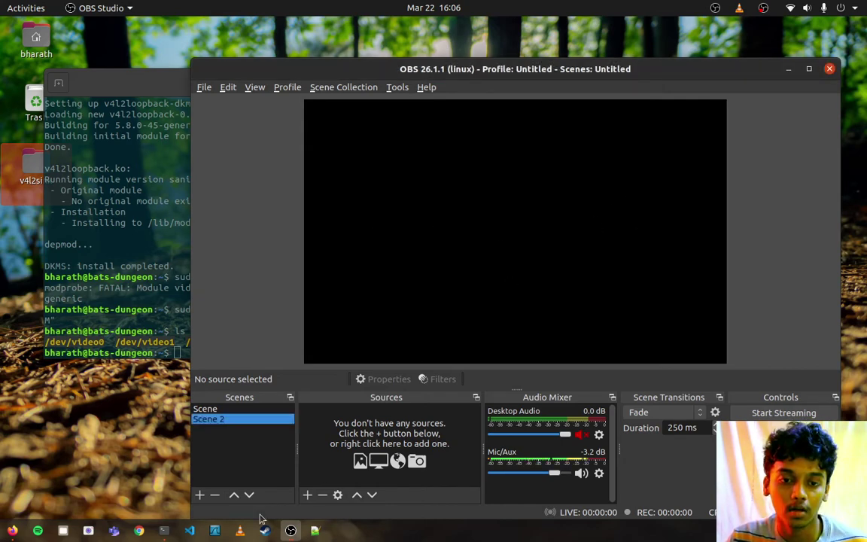
Step: Add a Color Source set to green #60d18d
{"action": "left_click", "coordinate": [307, 495]}
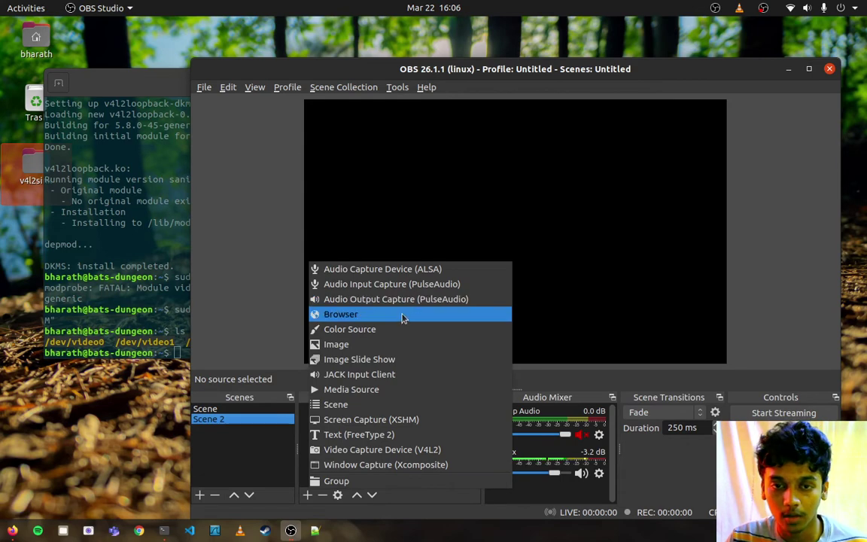
{"action": "left_click", "coordinate": [380, 331]}
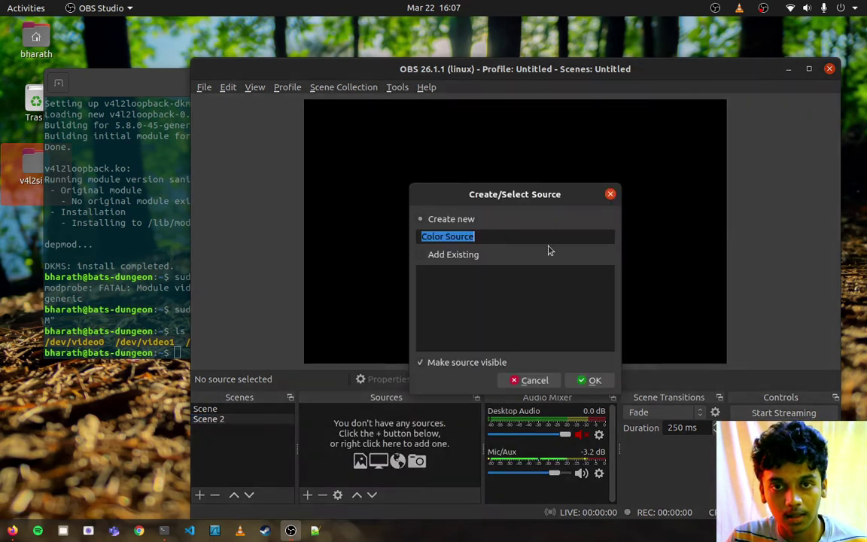
{"action": "left_click", "coordinate": [589, 379]}
{"action": "left_click", "coordinate": [620, 348]}
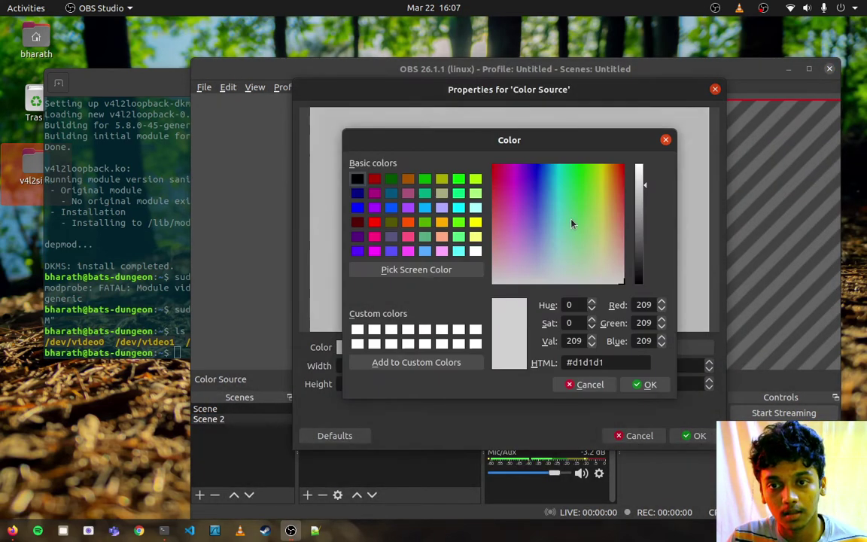
{"action": "left_click", "coordinate": [570, 219]}
{"action": "left_click", "coordinate": [660, 388]}
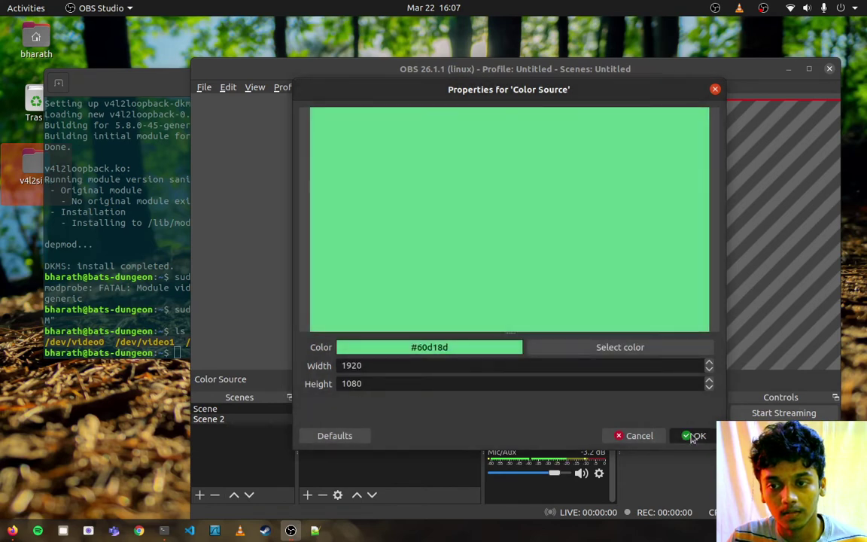
{"action": "left_click", "coordinate": [691, 435]}
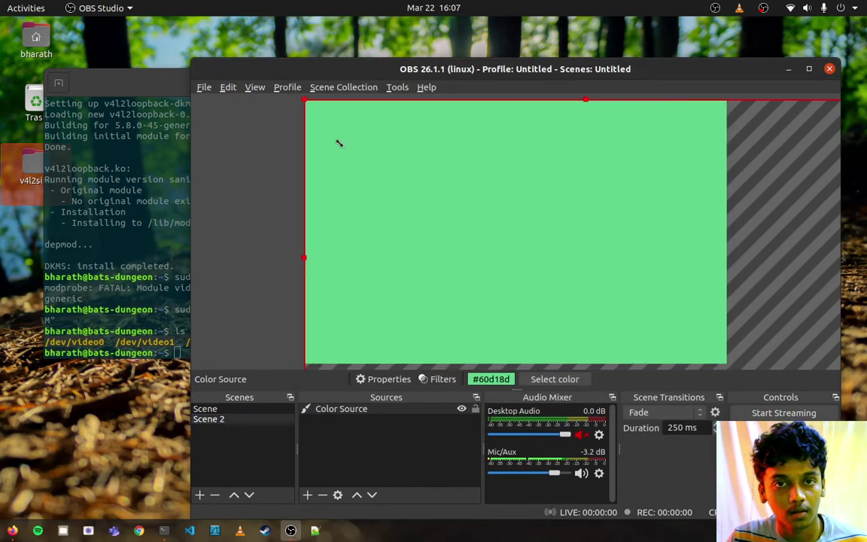
Step: Shrink the green source and position it near the middle of the canvas
{"action": "left_click_drag", "start_coordinate": [338, 141], "coordinate": [422, 231]}
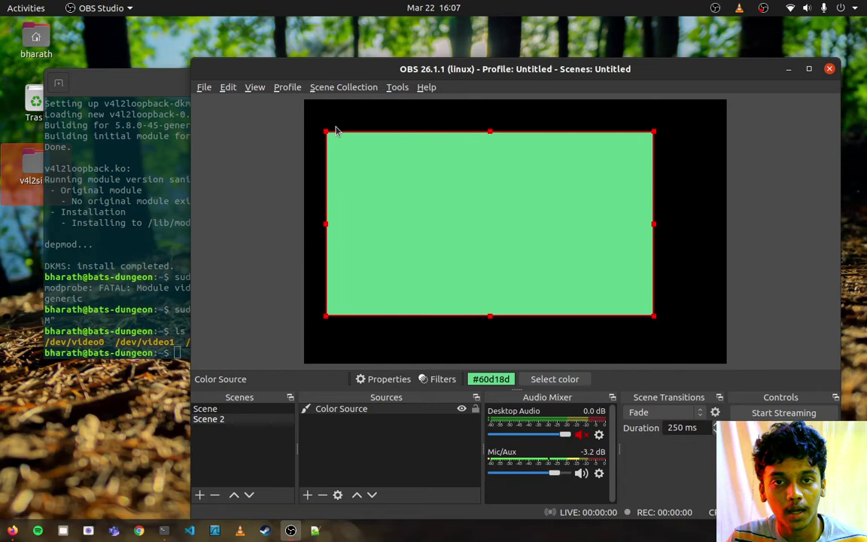
{"action": "left_click_drag", "start_coordinate": [324, 128], "coordinate": [436, 195]}
{"action": "left_click_drag", "start_coordinate": [516, 251], "coordinate": [447, 203]}
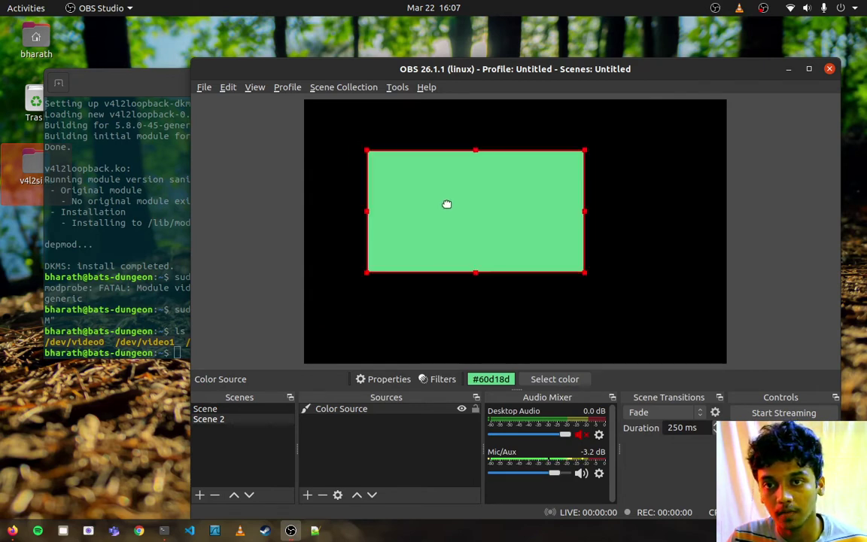
{"action": "left_click_drag", "start_coordinate": [440, 66], "coordinate": [466, 66]}
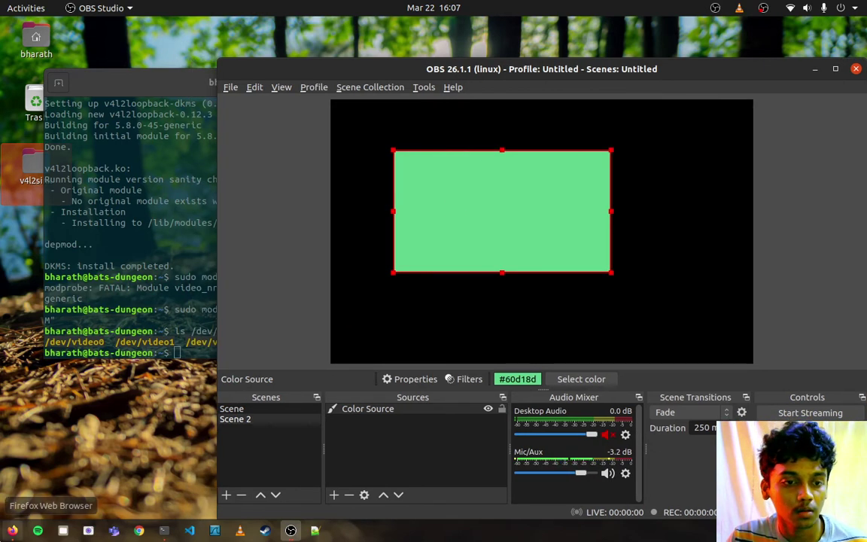
Step: Start an instant Google Meet meeting in Firefox
{"action": "left_click", "coordinate": [13, 530]}
{"action": "left_click", "coordinate": [106, 247]}
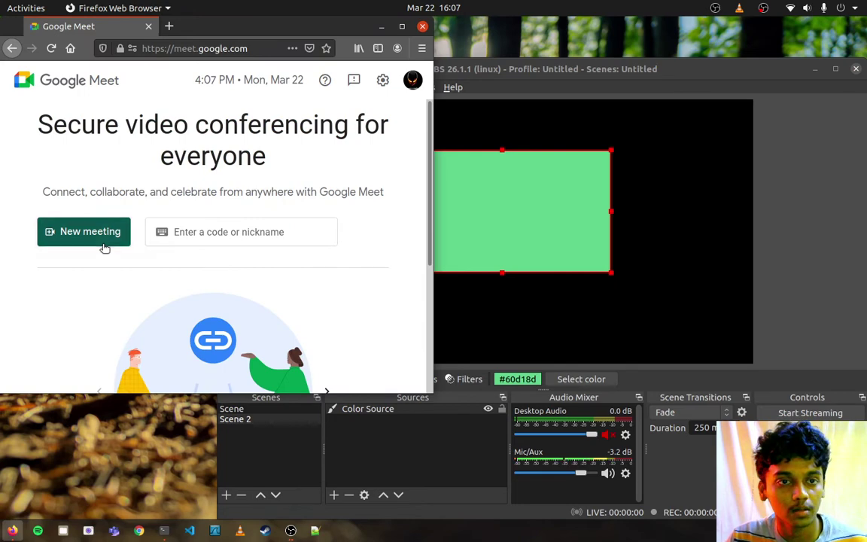
{"action": "left_click", "coordinate": [132, 259]}
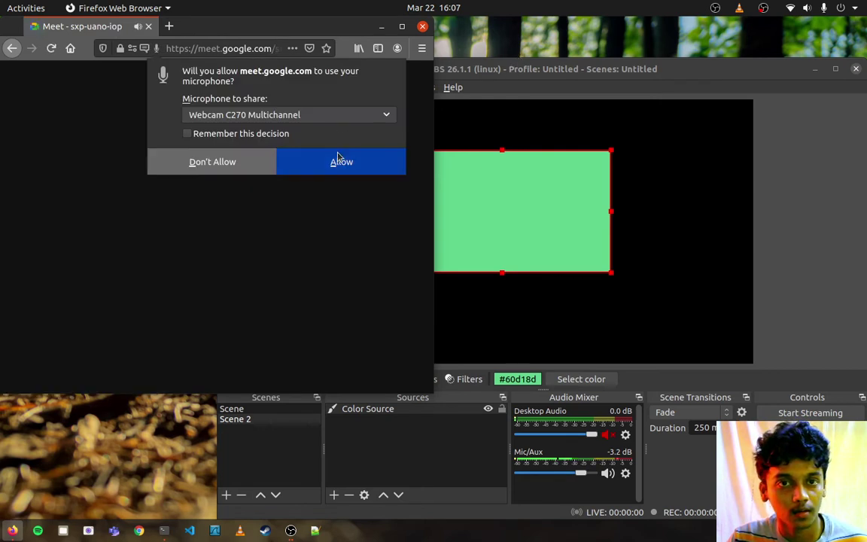
Step: Allow the webcam microphone and camera, dismiss the ready panel, and return to OBS
{"action": "left_click", "coordinate": [319, 115]}
{"action": "left_click", "coordinate": [350, 129]}
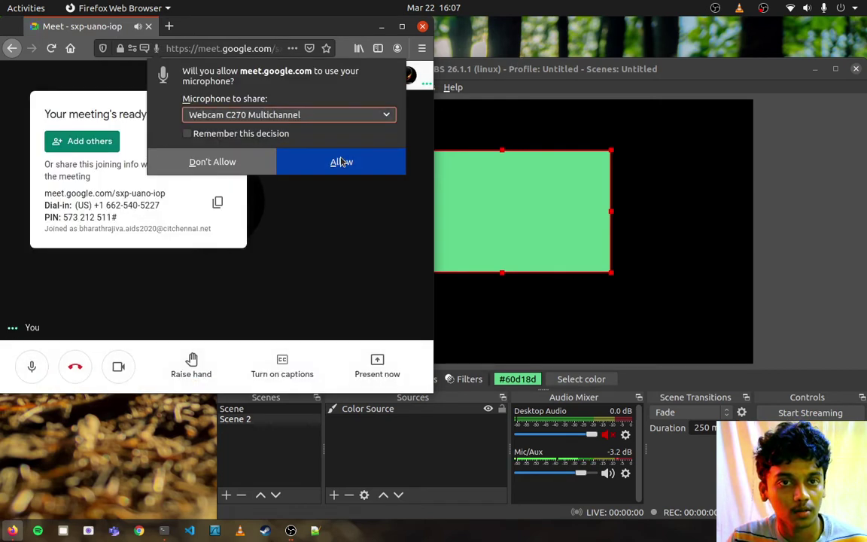
{"action": "left_click", "coordinate": [341, 161]}
{"action": "left_click", "coordinate": [340, 161]}
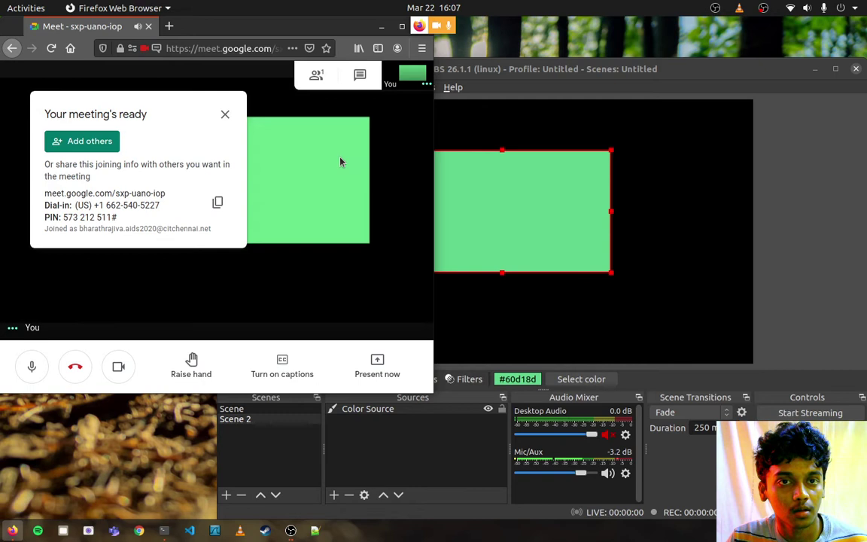
{"action": "left_click", "coordinate": [224, 114]}
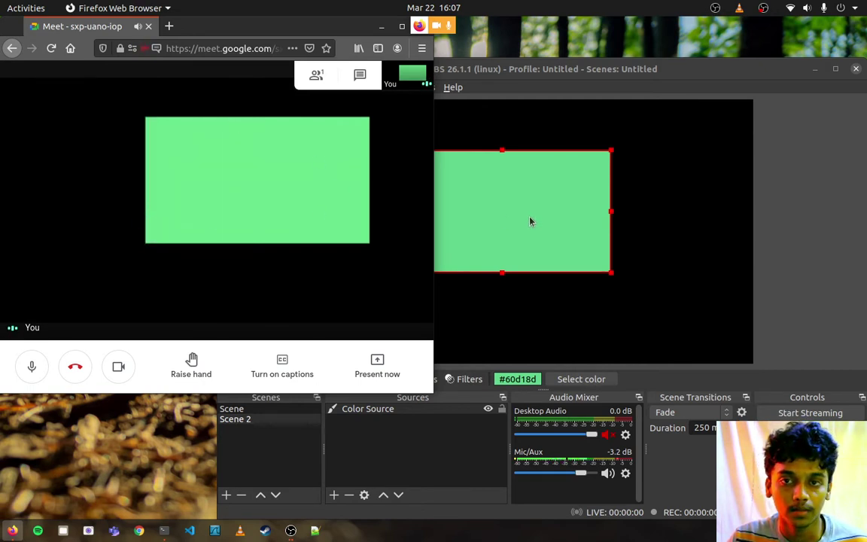
{"action": "left_click", "coordinate": [499, 61]}
Step: Narrow the OBS window and nudge the green source slightly upward
{"action": "right_click", "coordinate": [233, 151]}
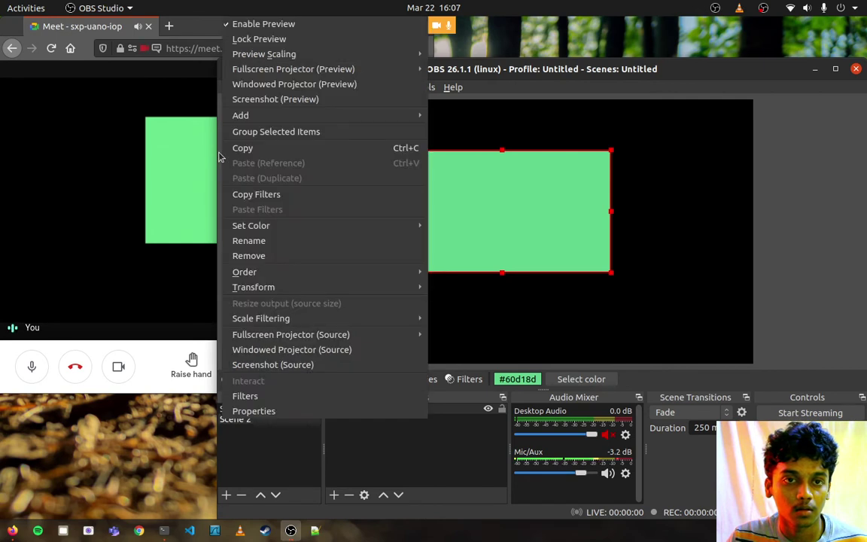
{"action": "key", "text": "Escape"}
{"action": "left_click_drag", "start_coordinate": [219, 129], "coordinate": [310, 130]}
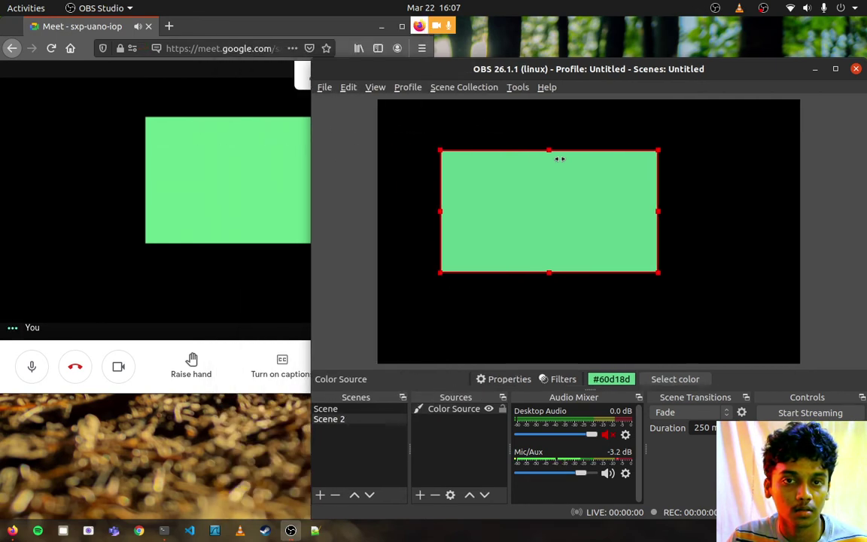
{"action": "mouse_move", "coordinate": [548, 176]}
{"action": "left_mouse_down"}
{"action": "mouse_move", "coordinate": [514, 196]}
{"action": "mouse_move", "coordinate": [555, 155]}
{"action": "mouse_move", "coordinate": [693, 189]}
{"action": "mouse_move", "coordinate": [597, 178]}
{"action": "mouse_move", "coordinate": [677, 179]}
{"action": "mouse_move", "coordinate": [616, 179]}
{"action": "mouse_move", "coordinate": [650, 179]}
{"action": "mouse_move", "coordinate": [584, 118]}
{"action": "mouse_move", "coordinate": [547, 187]}
{"action": "left_mouse_up"}
Step: Stop the V4l2sink virtual camera output and close the Google Meet tab
{"action": "left_click", "coordinate": [518, 92]}
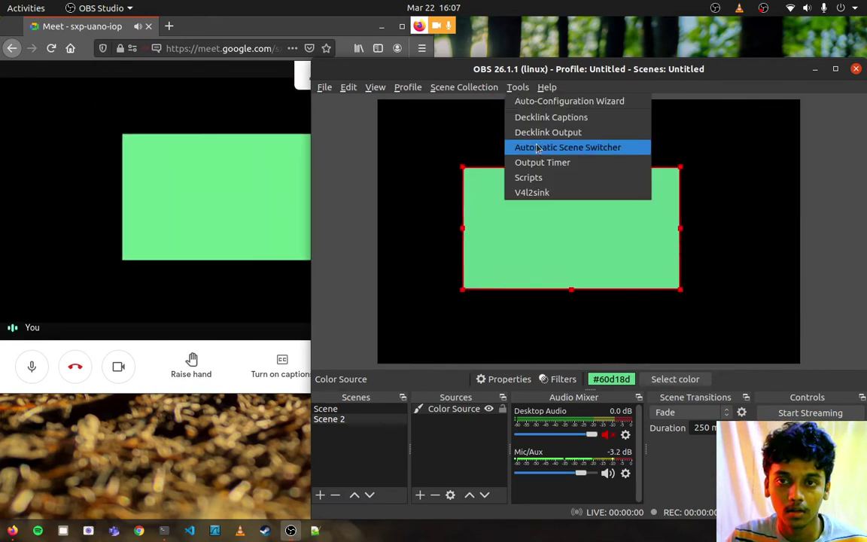
{"action": "left_click", "coordinate": [548, 195]}
{"action": "left_click", "coordinate": [688, 323]}
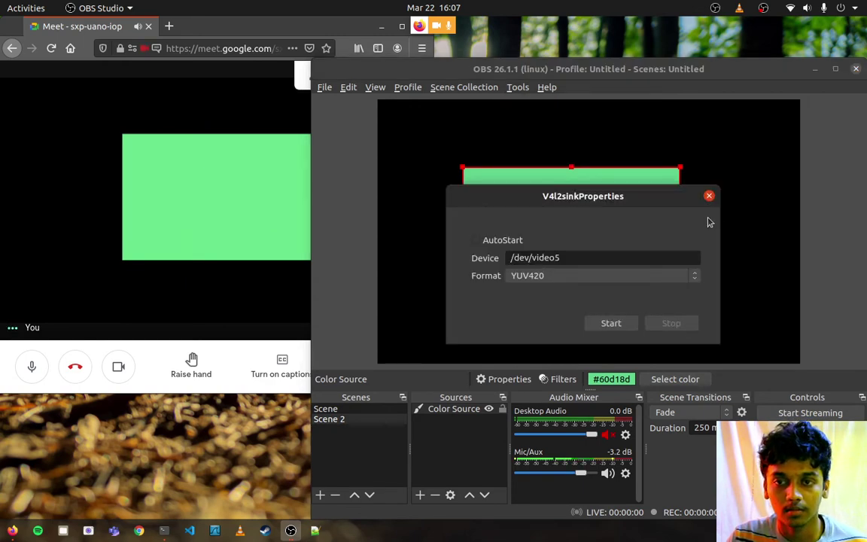
{"action": "left_click", "coordinate": [192, 192]}
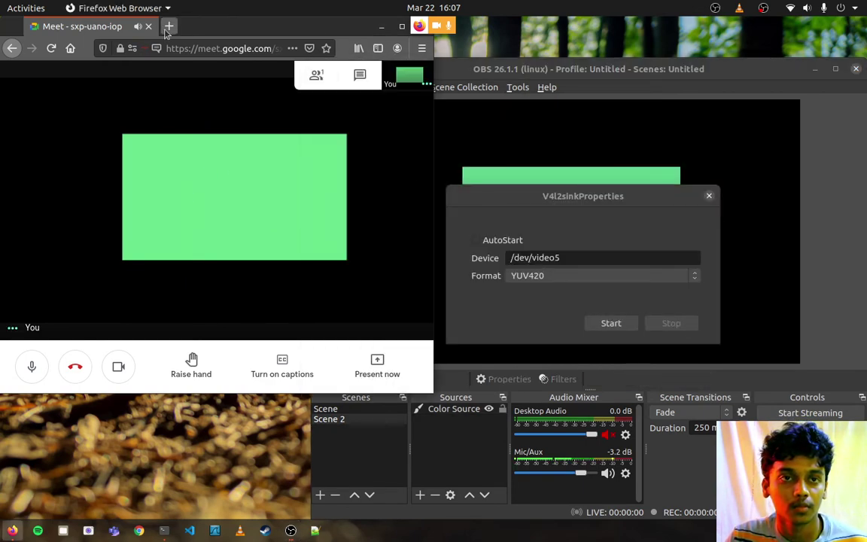
{"action": "left_click", "coordinate": [150, 28]}
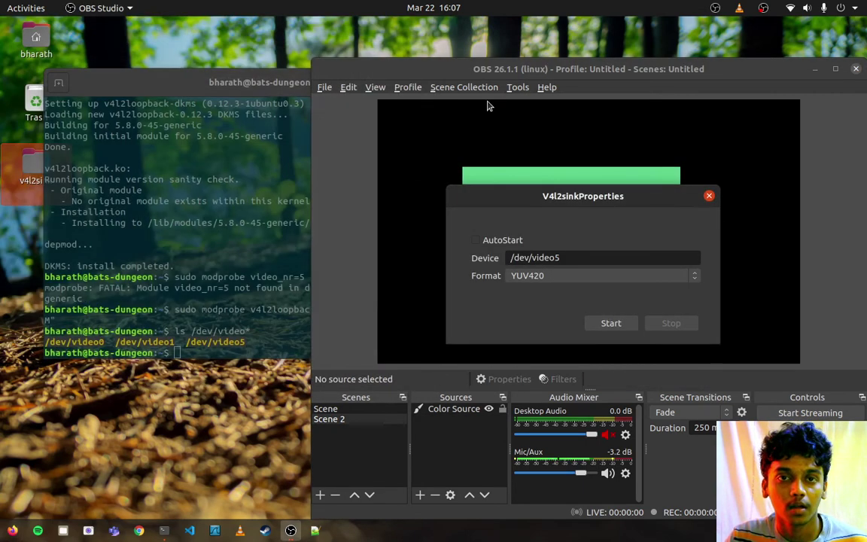
Step: Close the V4l2sink settings and enter sudo vi /etc/modules-load.d/v4l2loopback.conf in Terminal
{"action": "left_click", "coordinate": [709, 195]}
{"action": "left_click", "coordinate": [289, 290]}
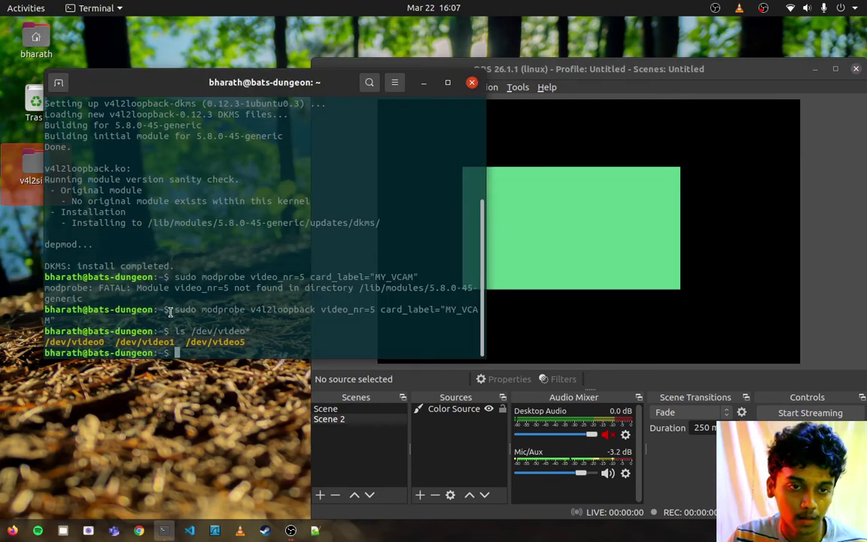
{"action": "left_click_drag", "start_coordinate": [169, 309], "coordinate": [390, 322]}
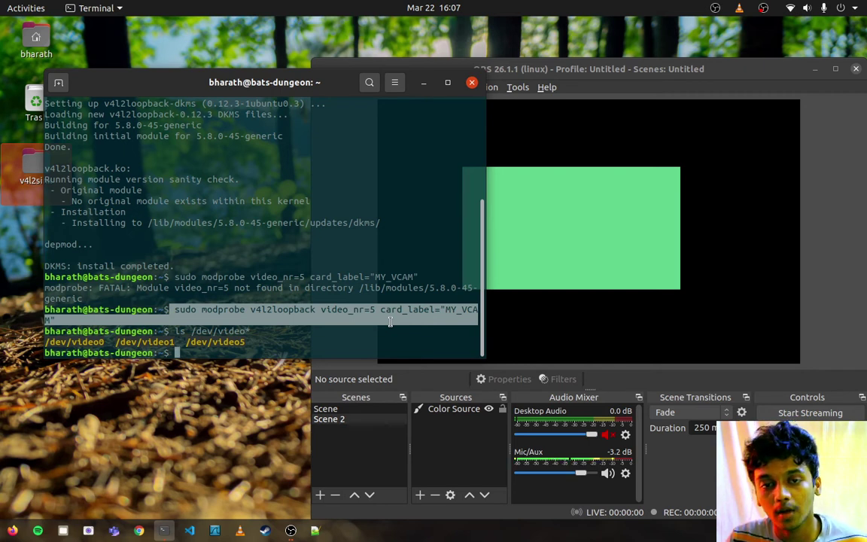
{"action": "left_click", "coordinate": [367, 333]}
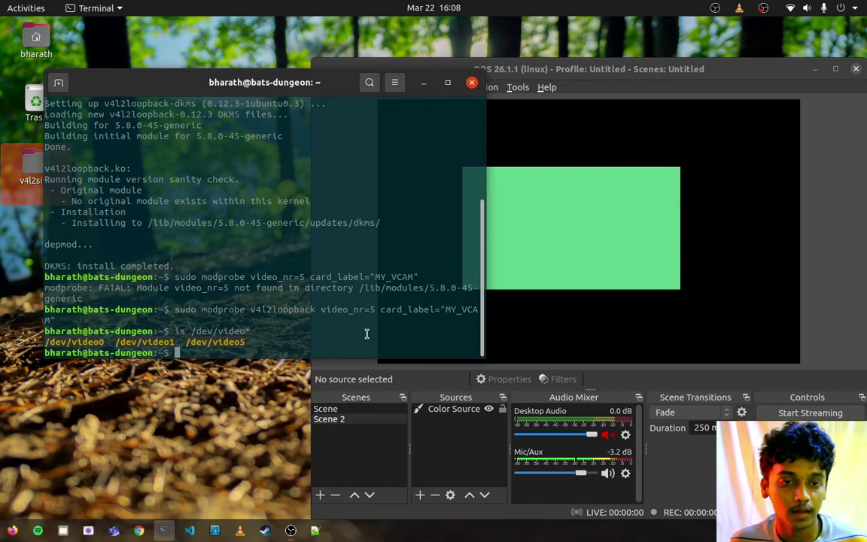
{"action": "type", "text": "s"}
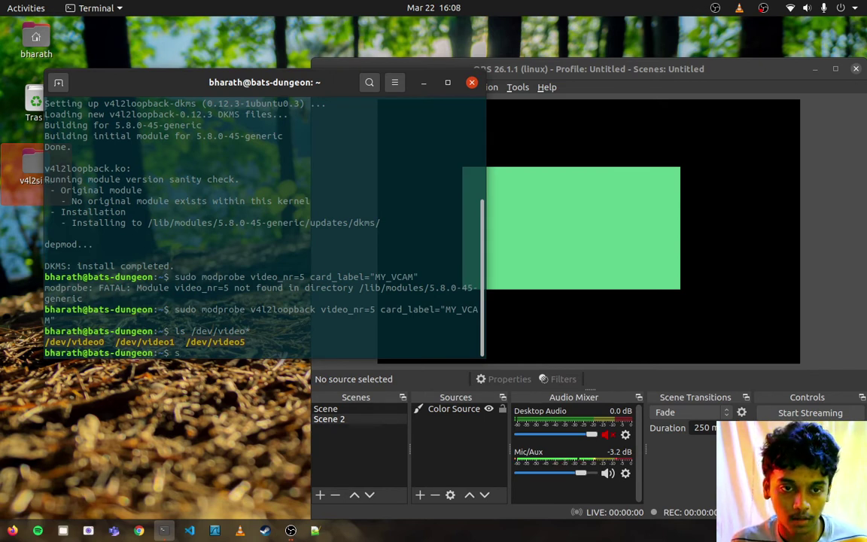
{"action": "type", "text": "udo"}
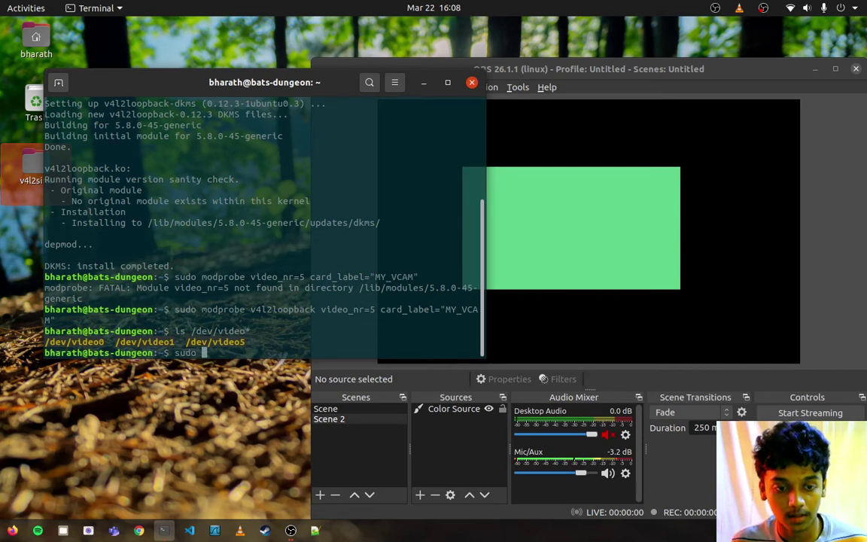
{"action": "type", "text": " vi "}
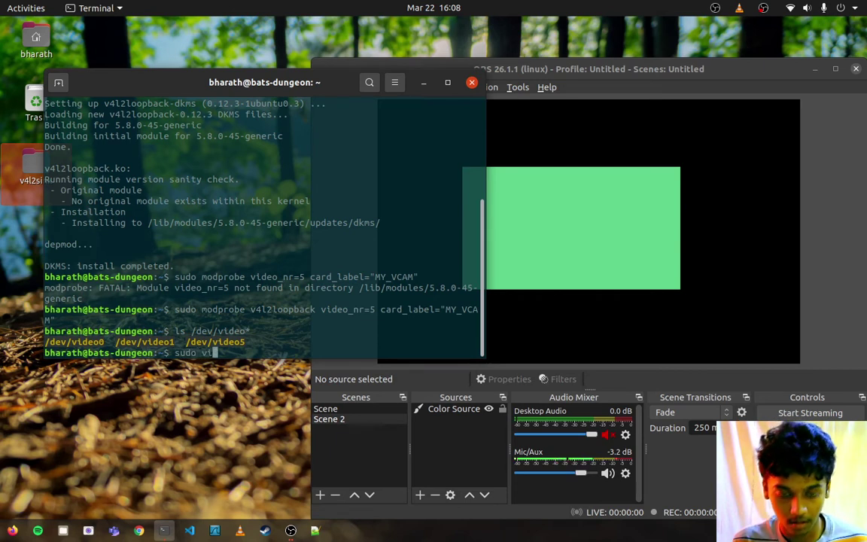
{"action": "type", "text": "/"}
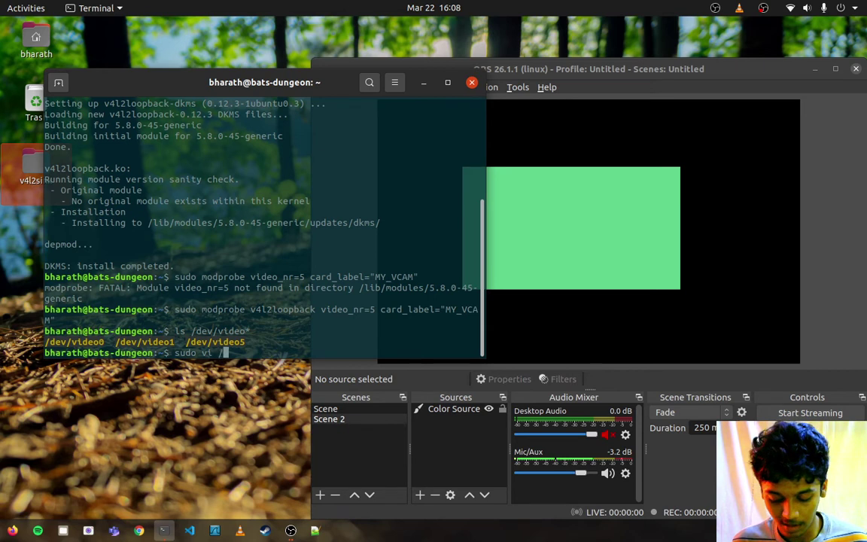
{"action": "type", "text": "etc/"}
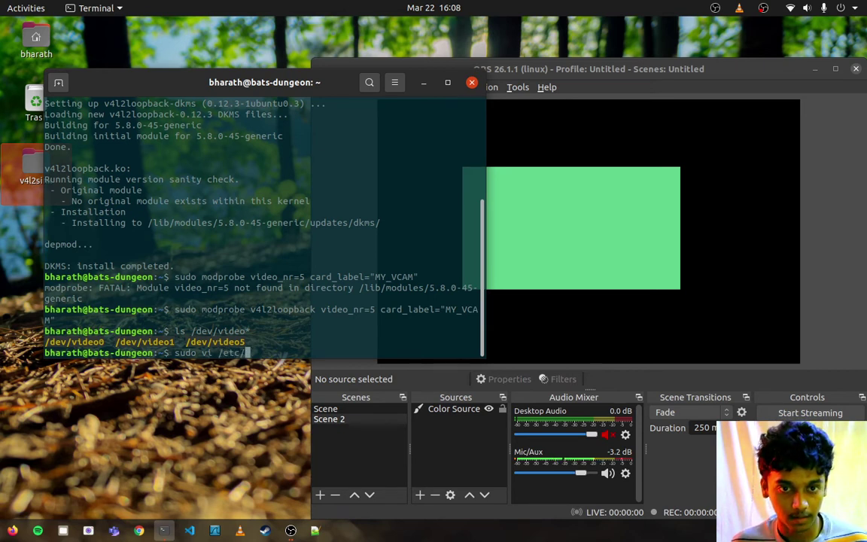
{"action": "type", "text": "modu"}
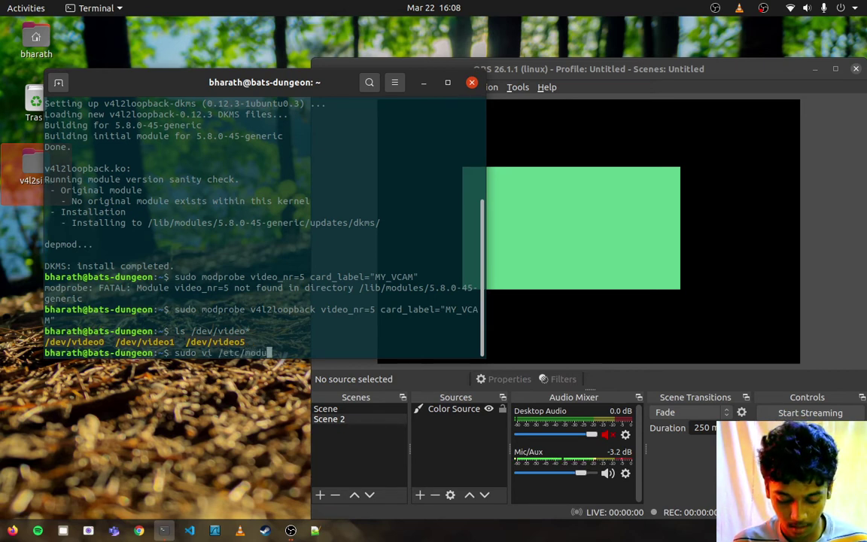
{"action": "type", "text": "les-load"}
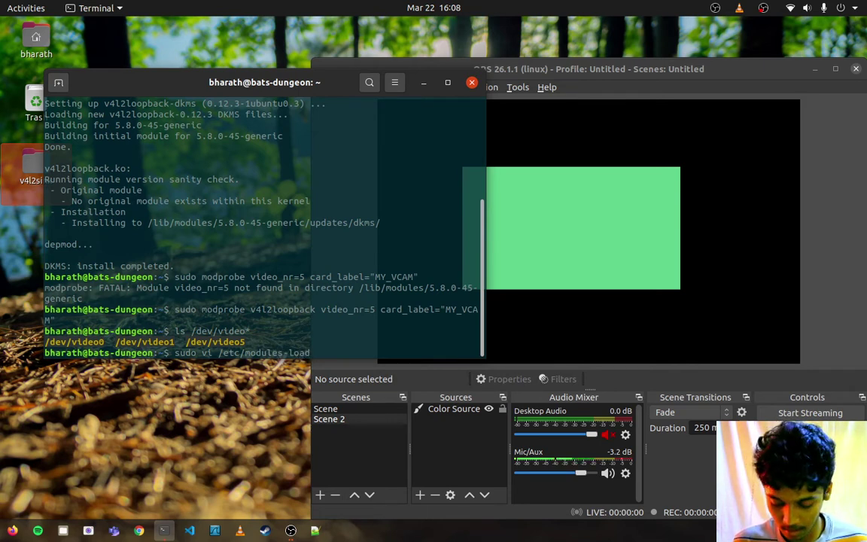
{"action": "type", "text": ".d/v"}
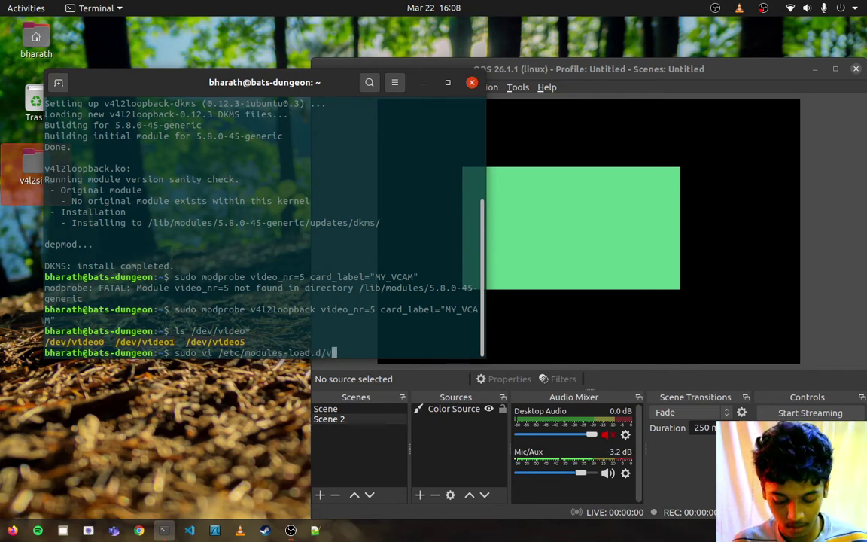
{"action": "type", "text": "4l"}
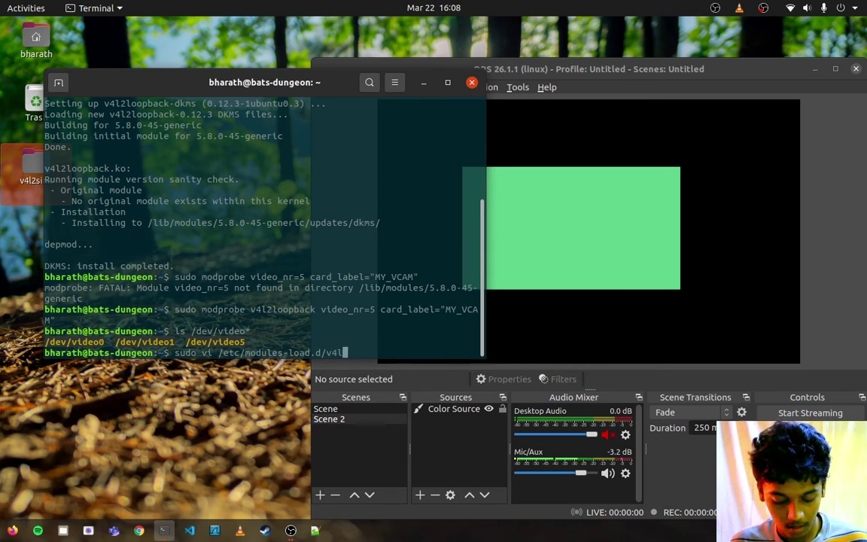
{"action": "type", "text": "2loop"}
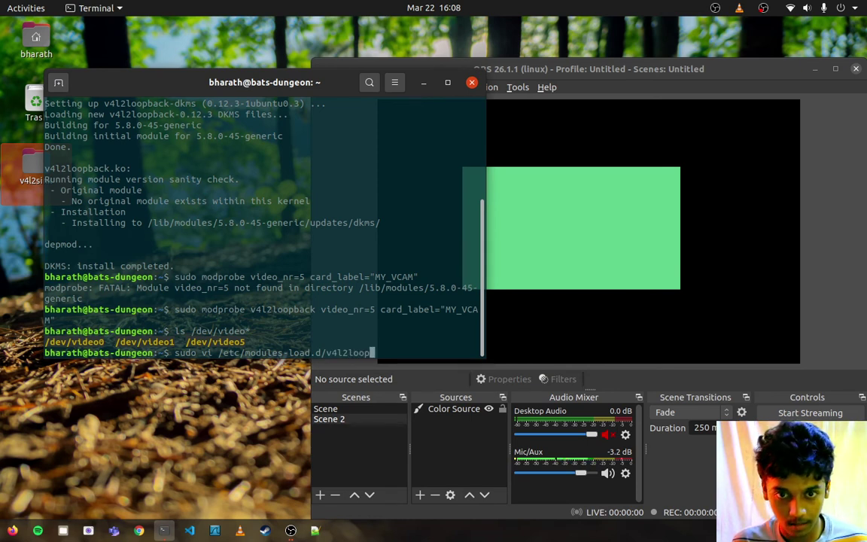
{"action": "type", "text": "back"}
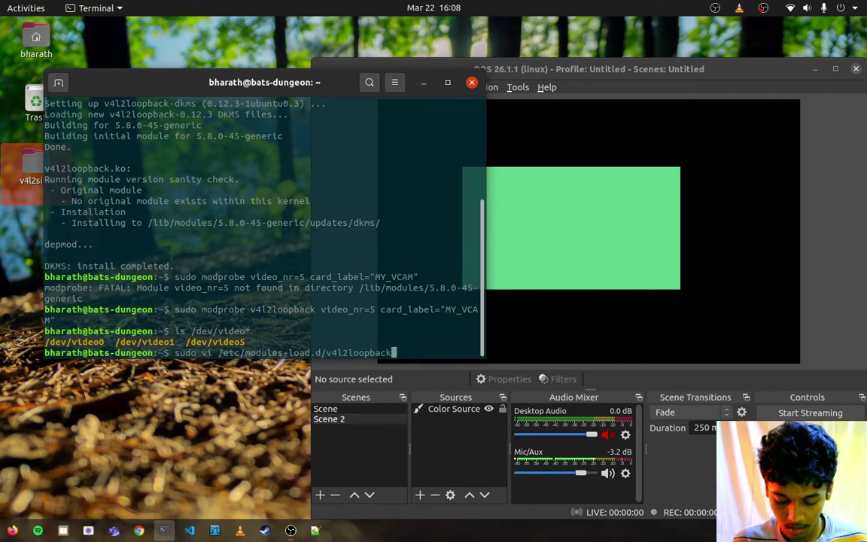
{"action": "type", "text": ".conf"}
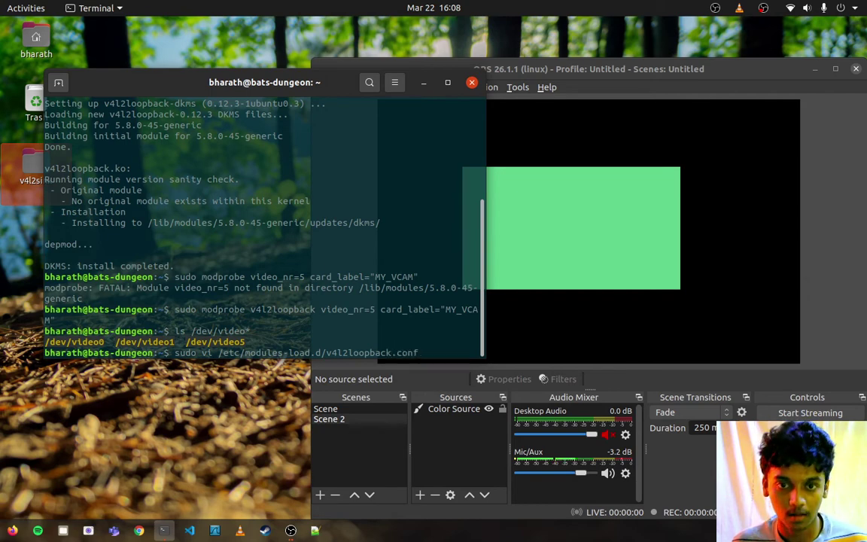
Step: Open /etc/modules-load.d/v4l2loopback.conf in vi, paste into it, then suspend vi with Ctrl+Z
{"action": "key", "text": "Return"}
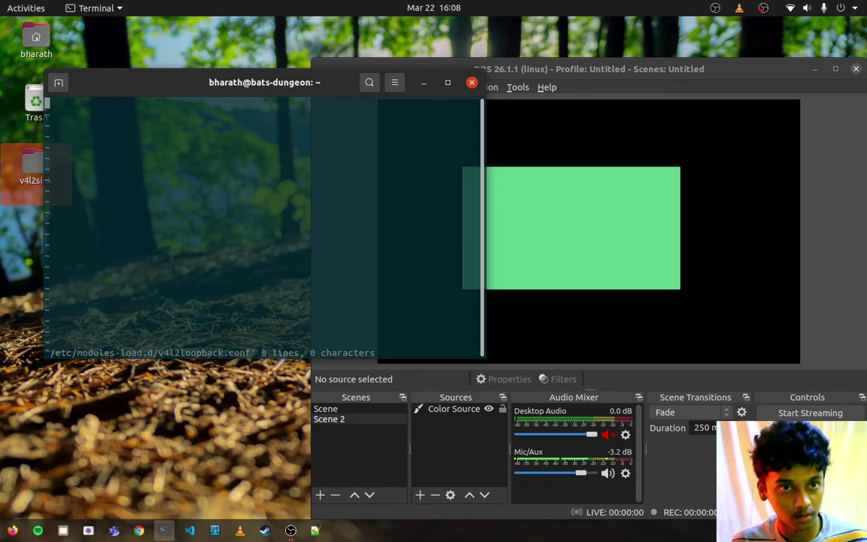
{"action": "type", "text": "x-special/nautilus-clipboard copy file:///home/bharath/Desktop/v4l2sink"}
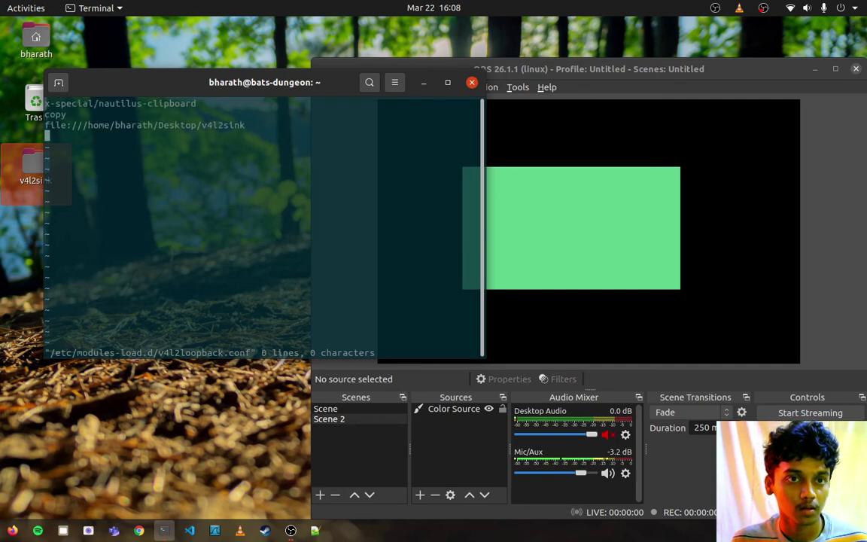
{"action": "key", "text": "ctrl+z"}
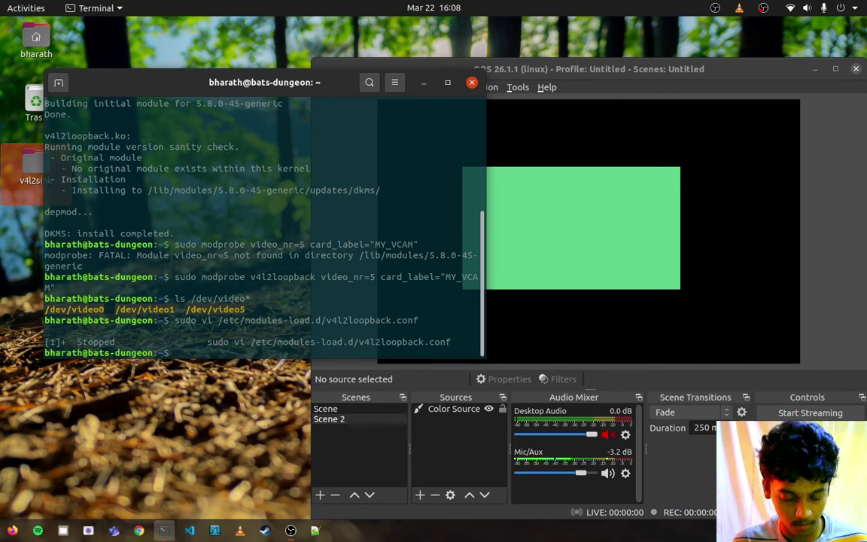
Step: Copy the module name v4l2loopback from the terminal output
{"action": "left_click_drag", "start_coordinate": [252, 277], "coordinate": [311, 277]}
{"action": "right_click", "coordinate": [325, 279]}
{"action": "left_click", "coordinate": [338, 286]}
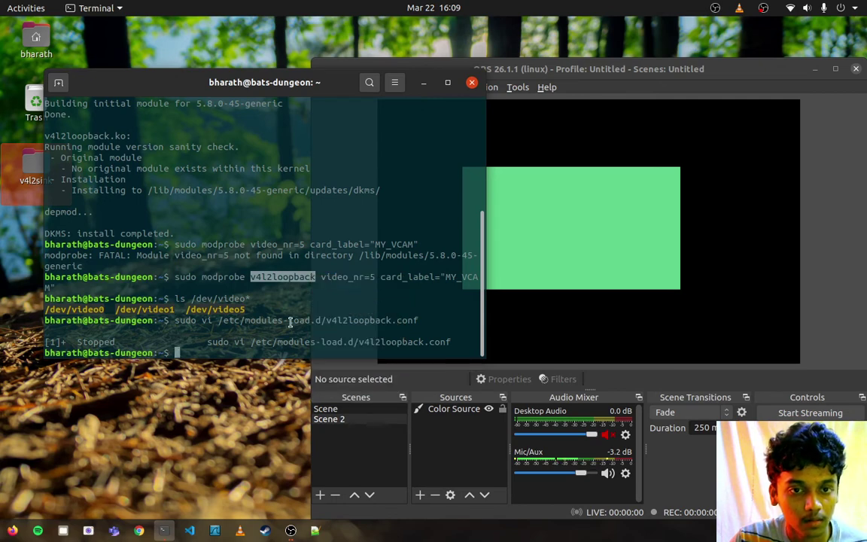
{"action": "left_click", "coordinate": [290, 325]}
Step: Reopen the config in vi past the swap warning, paste v4l2loopback, and save with :wq
{"action": "key", "text": "Up"}
{"action": "key", "text": "Return"}
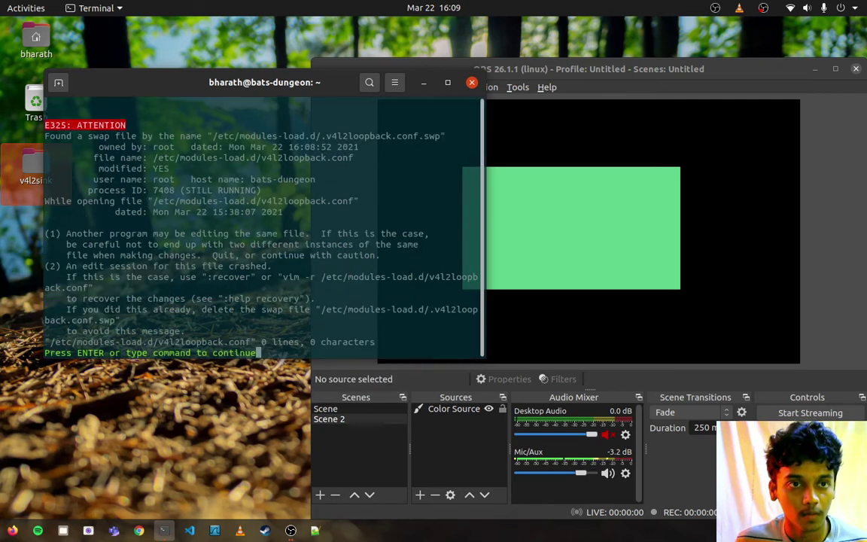
{"action": "key", "text": "Return"}
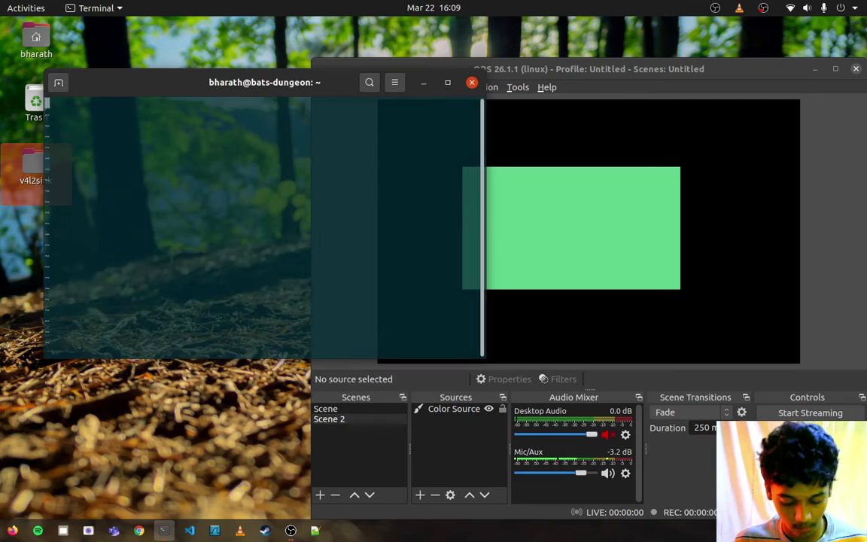
{"action": "key", "text": "ctrl+shift+v"}
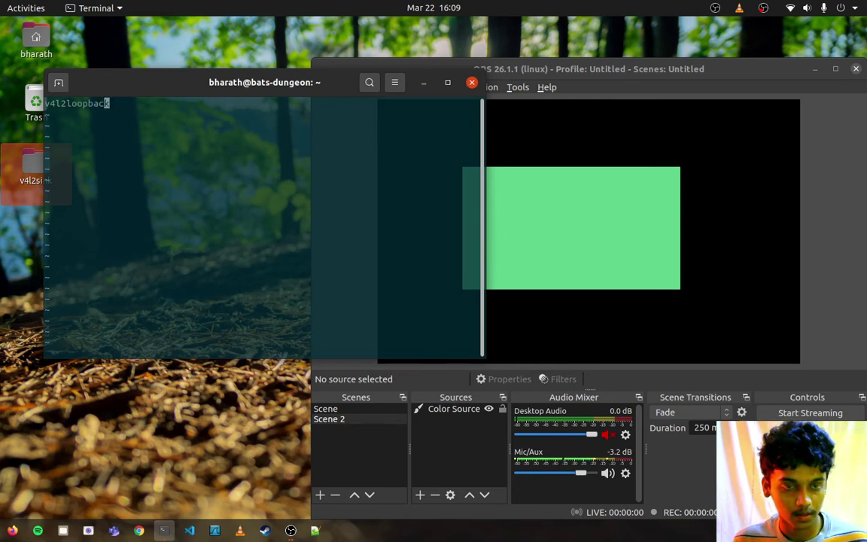
{"action": "key", "text": "Escape"}
{"action": "type", "text": ":"}
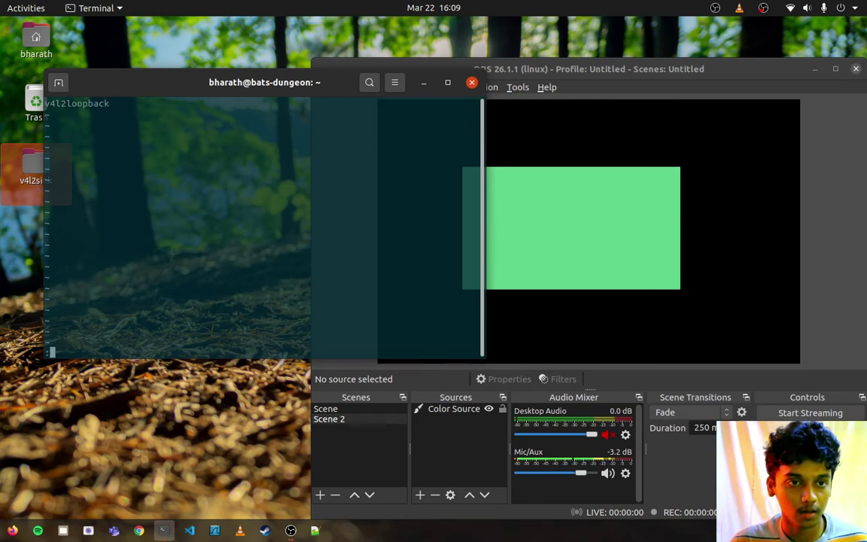
{"action": "type", "text": "wq"}
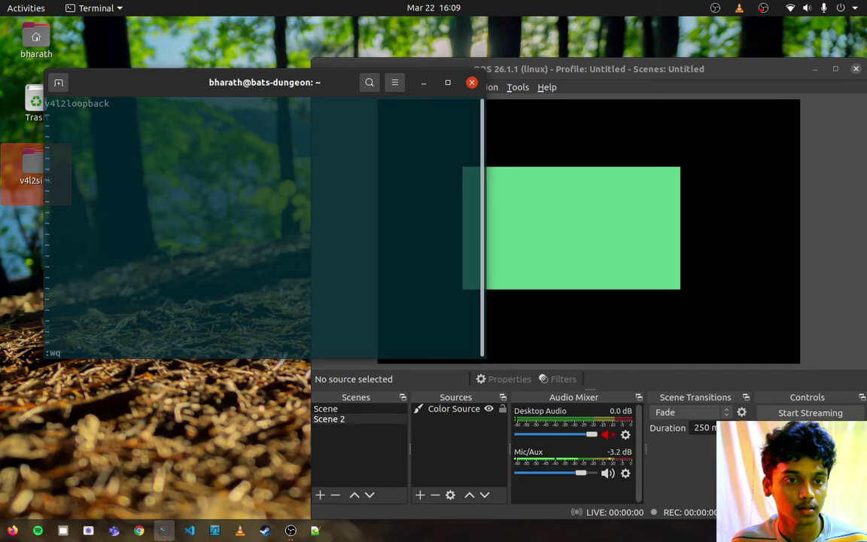
{"action": "key", "text": "Return"}
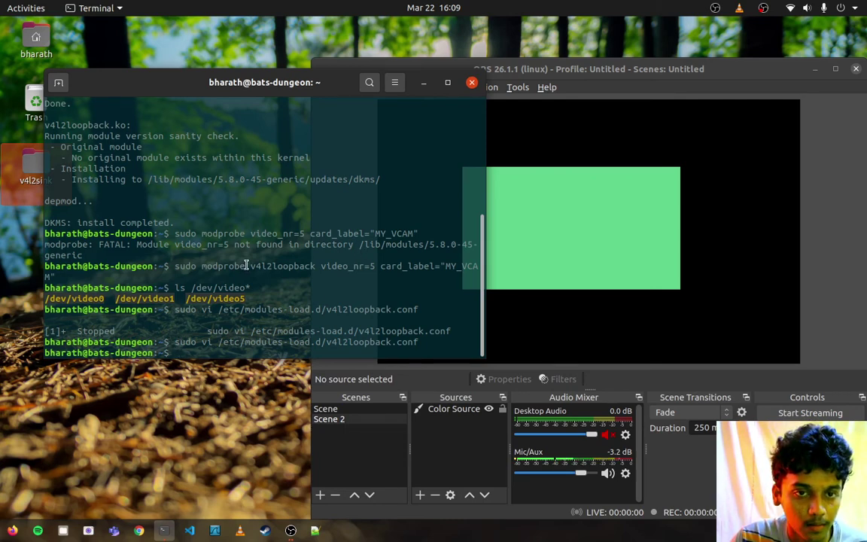
Step: Copy the module options and build an 'options v4l2loopback…' line at the prompt, then run it
{"action": "left_click_drag", "start_coordinate": [246, 264], "coordinate": [452, 277]}
{"action": "right_click", "coordinate": [452, 276]}
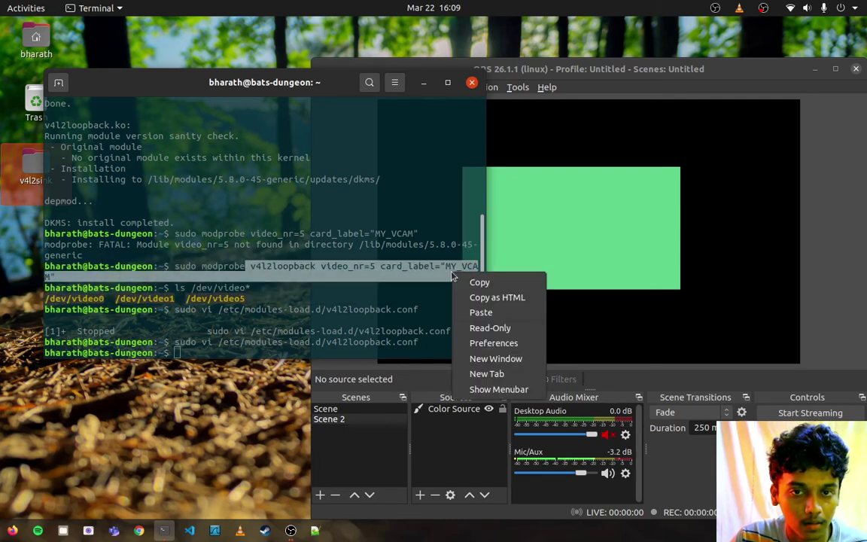
{"action": "left_click", "coordinate": [479, 282]}
{"action": "left_click", "coordinate": [281, 309]}
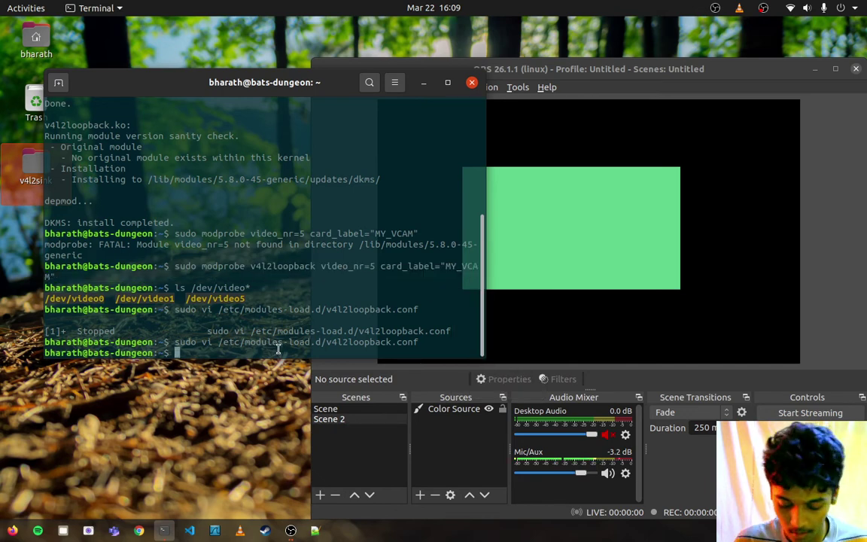
{"action": "type", "text": "sudo"}
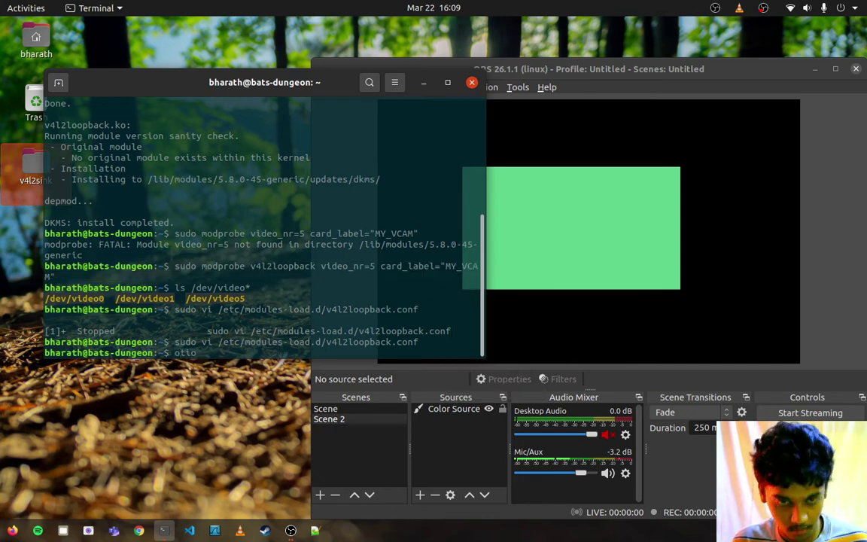
{"action": "key", "text": "BackSpace"}
{"action": "key", "text": "BackSpace"}
{"action": "key", "text": "BackSpace"}
{"action": "key", "text": "BackSpace"}
{"action": "type", "text": "optio"}
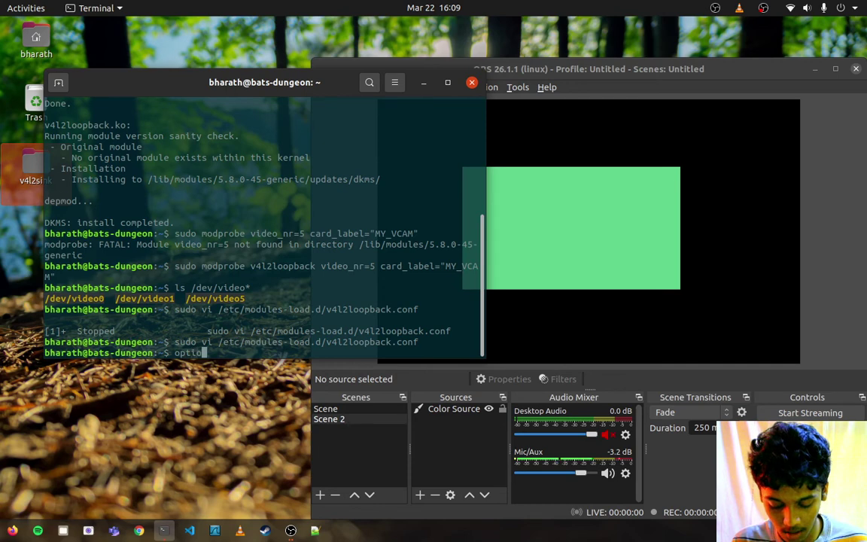
{"action": "type", "text": "ns v"}
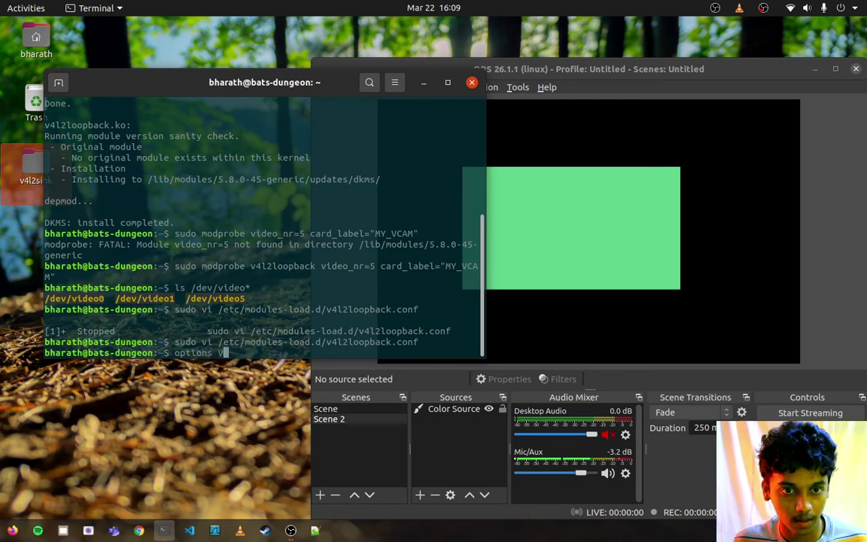
{"action": "key", "text": "ctrl+shift+v"}
{"action": "key", "text": "Return"}
Step: Recall the options line, remove the extra space before v4l2loopback, and copy the whole line
{"action": "key", "text": "Up"}
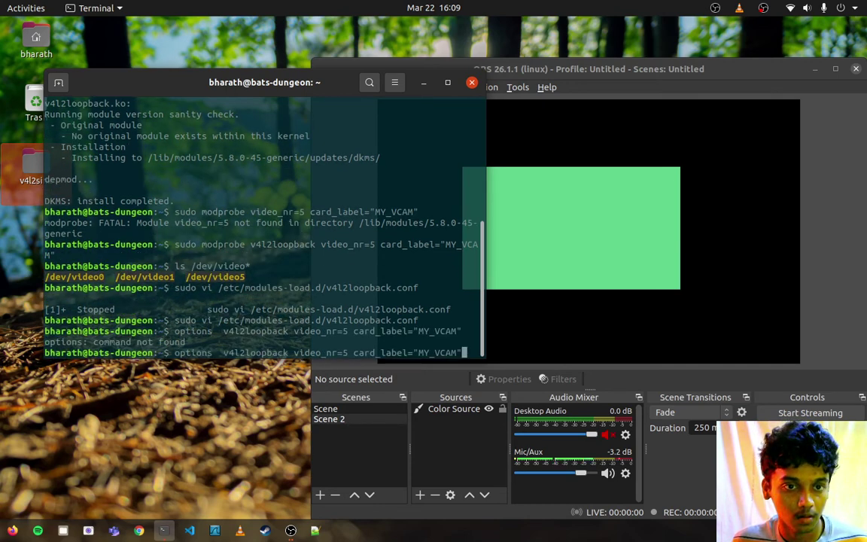
{"action": "key", "text": "Left"}
{"action": "key", "text": "Left"}
{"action": "key", "text": "Left"}
{"action": "key", "text": "Left"}
{"action": "key", "text": "Left"}
{"action": "key", "text": "Left"}
{"action": "key", "text": "Left"}
{"action": "key", "text": "Left"}
{"action": "key", "text": "Left"}
{"action": "key", "text": "Left"}
{"action": "key", "text": "Left"}
{"action": "key", "text": "Left"}
{"action": "key", "text": "Left"}
{"action": "key", "text": "Left"}
{"action": "key", "text": "Left"}
{"action": "key", "text": "Left"}
{"action": "key", "text": "Left"}
{"action": "key", "text": "Left"}
{"action": "key", "text": "Left"}
{"action": "key", "text": "Left"}
{"action": "key", "text": "Left"}
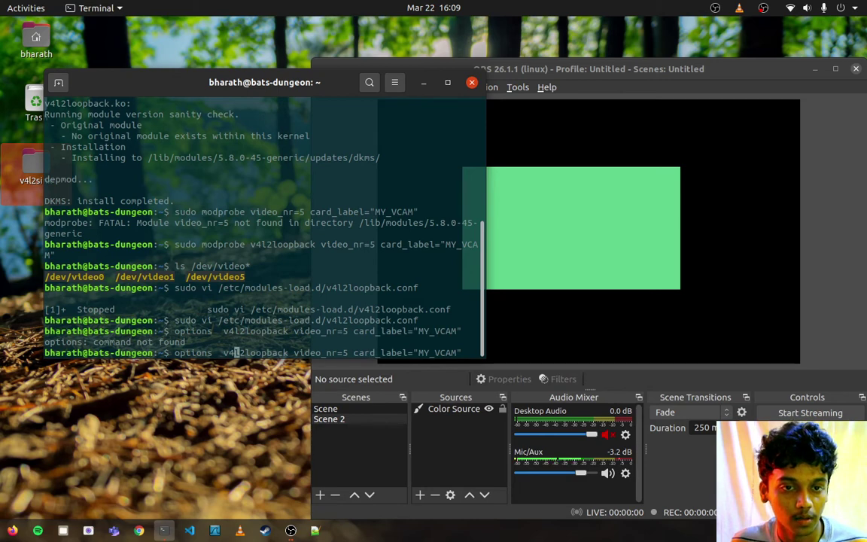
{"action": "key", "text": "BackSpace"}
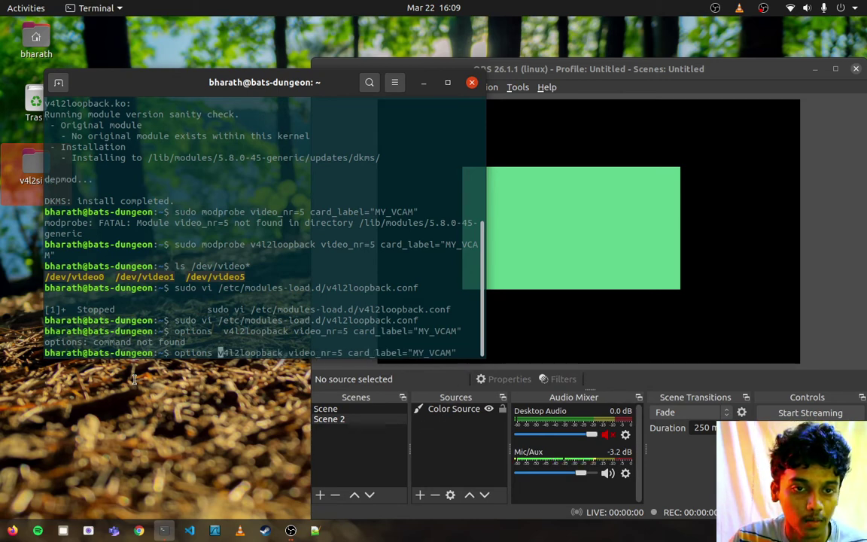
{"action": "left_click_drag", "start_coordinate": [467, 353], "coordinate": [167, 351]}
{"action": "right_click", "coordinate": [167, 351]}
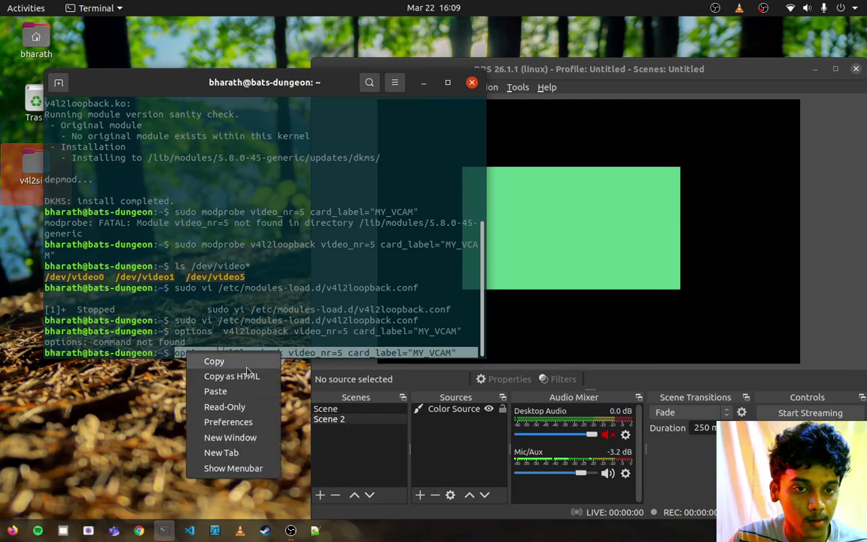
{"action": "left_click", "coordinate": [215, 360]}
{"action": "left_click", "coordinate": [286, 334]}
Step: Clear the prompt and recall the sudo vi command, trimming the modules-load.d folder name
{"action": "key", "text": "ctrl+u"}
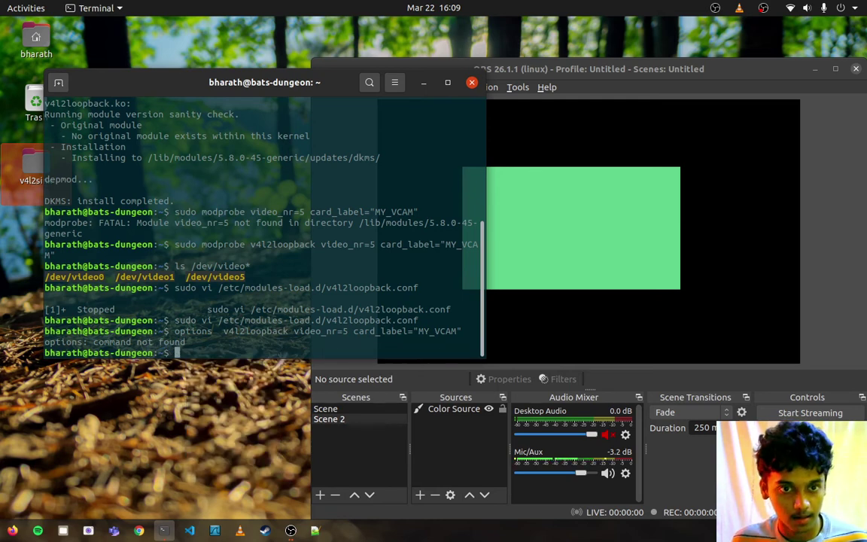
{"action": "key", "text": "Up"}
{"action": "key", "text": "Up"}
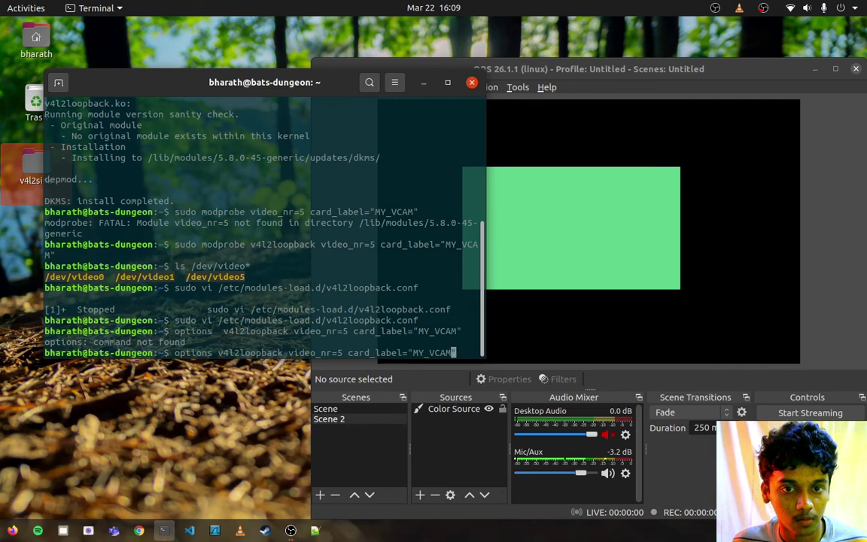
{"action": "key", "text": "Left"}
{"action": "key", "text": "Left"}
{"action": "key", "text": "Left"}
{"action": "key", "text": "Left"}
{"action": "key", "text": "Left"}
{"action": "key", "text": "Left"}
{"action": "key", "text": "Left"}
{"action": "key", "text": "Left"}
{"action": "key", "text": "Left"}
{"action": "key", "text": "Left"}
{"action": "key", "text": "Left"}
{"action": "key", "text": "Left"}
{"action": "key", "text": "Left"}
{"action": "key", "text": "Left"}
{"action": "key", "text": "Left"}
{"action": "key", "text": "Left"}
{"action": "key", "text": "Left"}
{"action": "key", "text": "Left"}
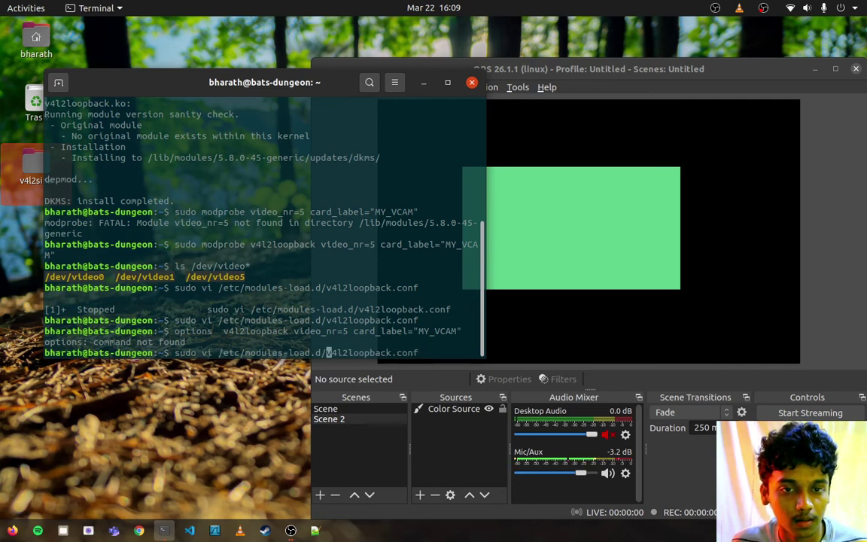
{"action": "key", "text": "BackSpace"}
{"action": "key", "text": "BackSpace"}
{"action": "key", "text": "BackSpace"}
{"action": "key", "text": "BackSpace"}
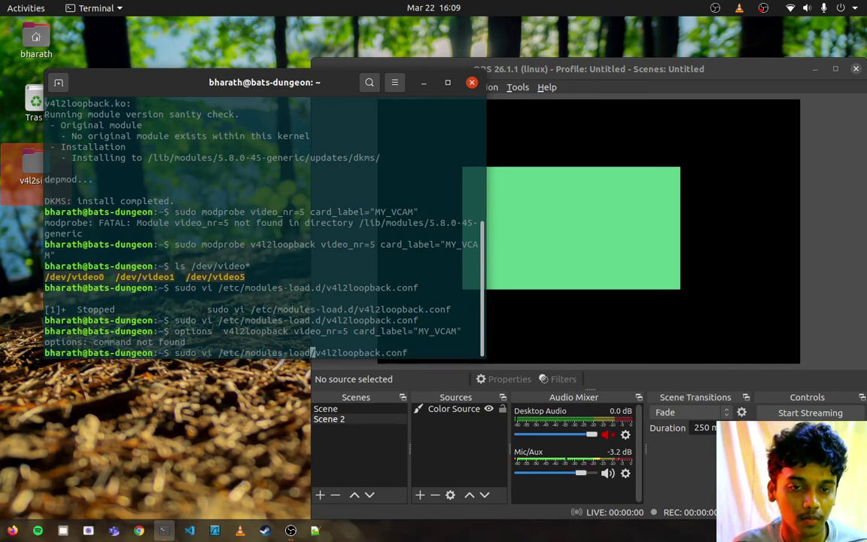
{"action": "key", "text": "BackSpace"}
{"action": "key", "text": "BackSpace"}
{"action": "key", "text": "BackSpace"}
{"action": "key", "text": "BackSpace"}
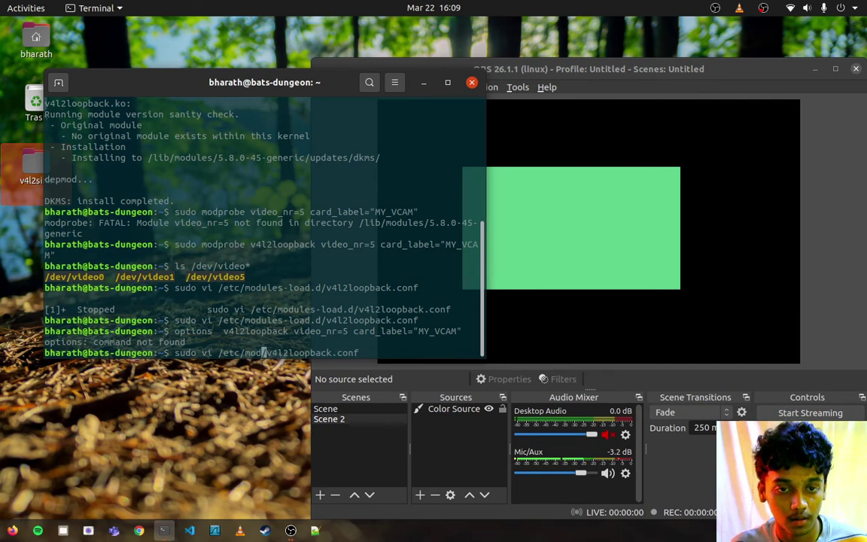
Step: Open /etc/modprobe/v4l2loopback.conf in vi, paste the options line, and try :wq
{"action": "type", "text": "probe"}
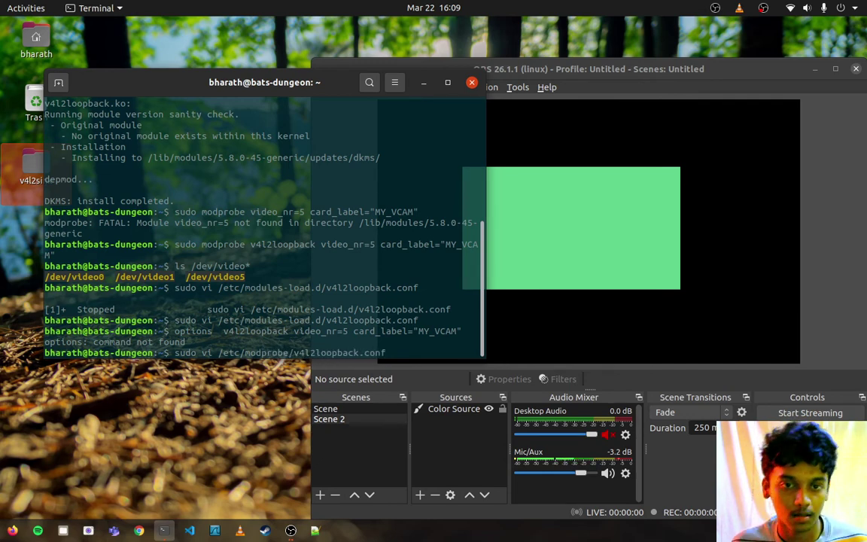
{"action": "key", "text": "Return"}
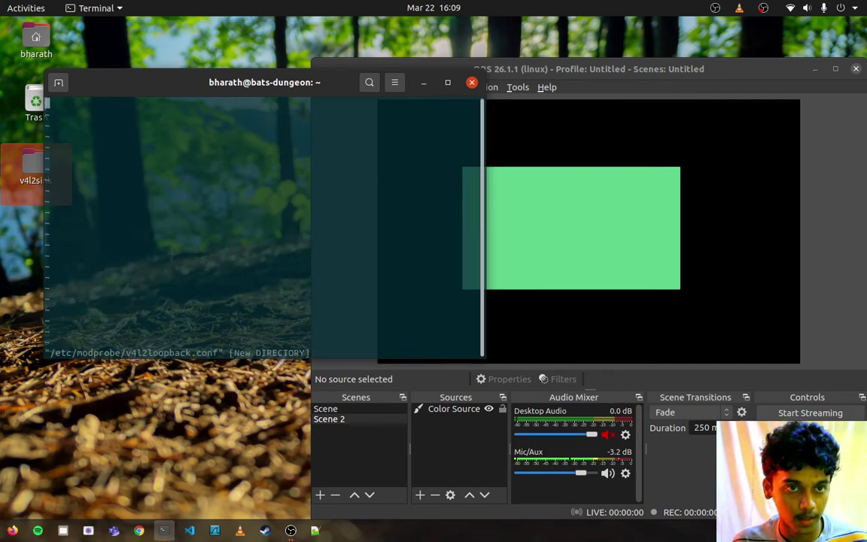
{"action": "key", "text": "ctrl+shift+v"}
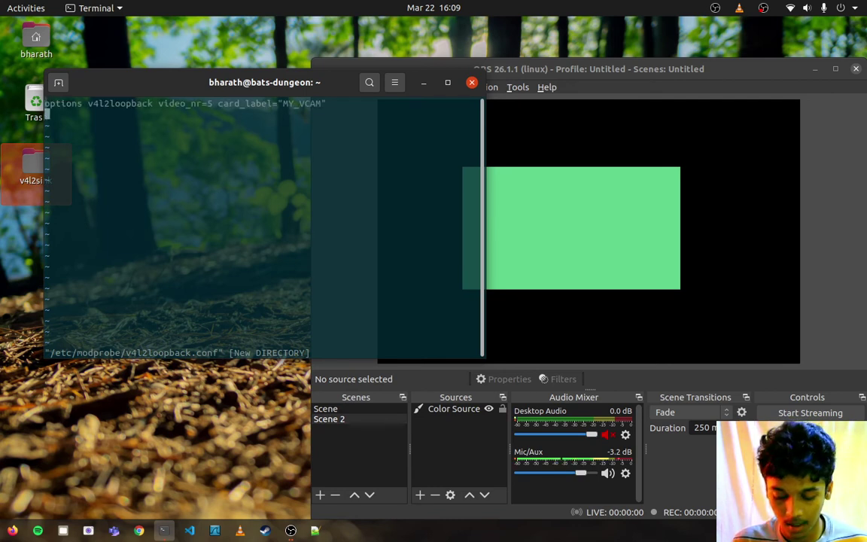
{"action": "type", "text": ":wq"}
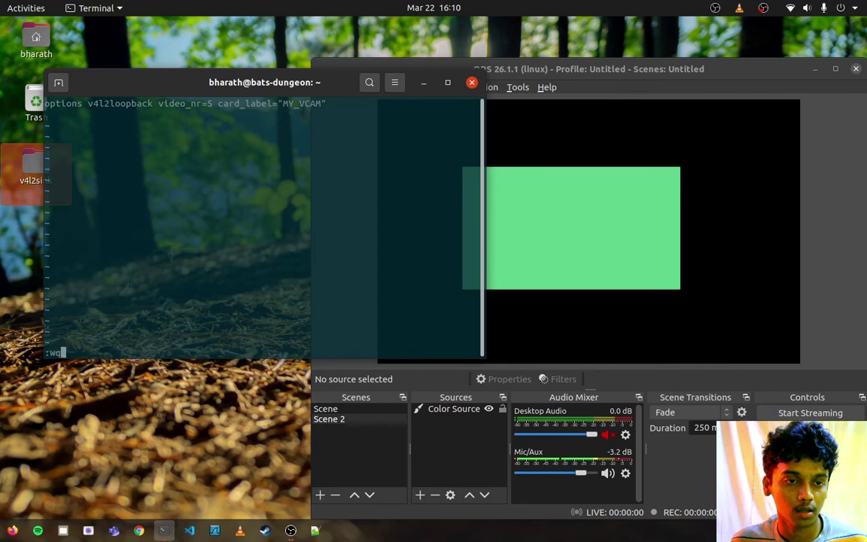
{"action": "key", "text": "Return"}
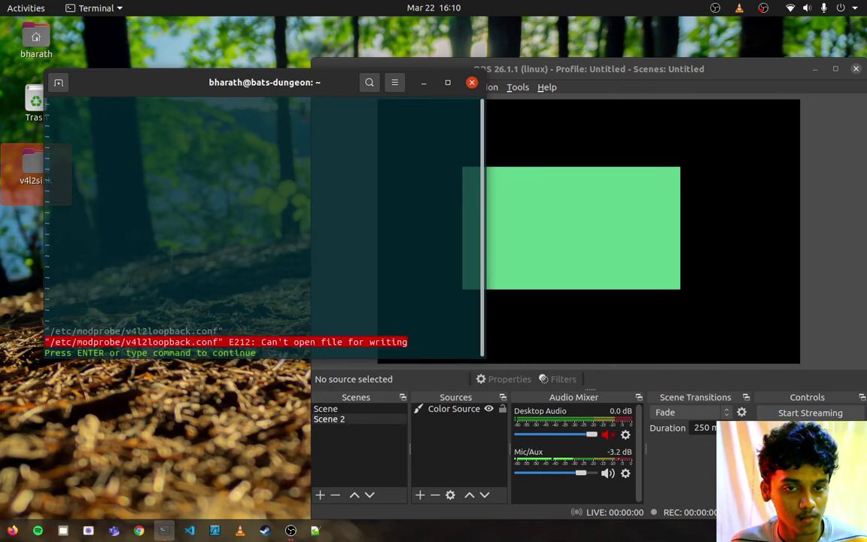
Step: Dismiss the E212 write error and retry saving with :w
{"action": "key", "text": "Return"}
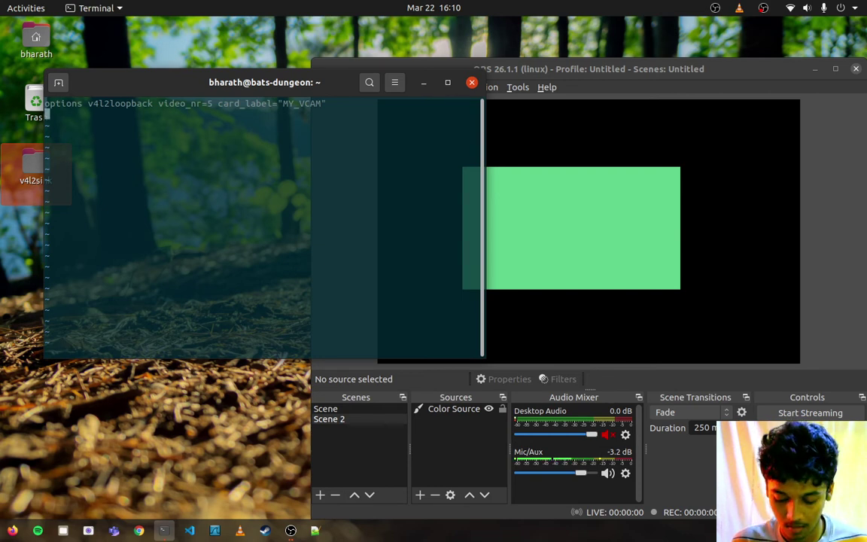
{"action": "type", "text": ":w"}
{"action": "key", "text": "Return"}
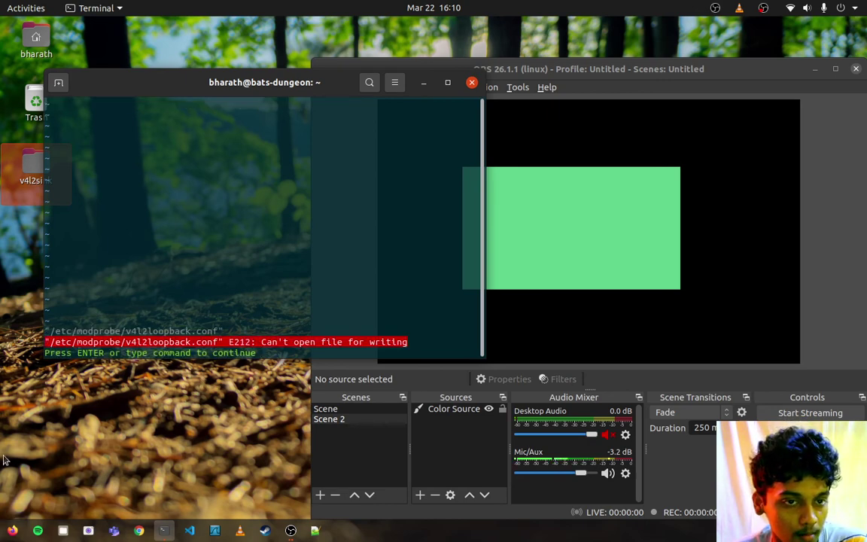
Step: Suspend vi and reopen the file at the corrected path /etc/modprobe.d/v4l2loopback.conf
{"action": "key", "text": "ctrl+z"}
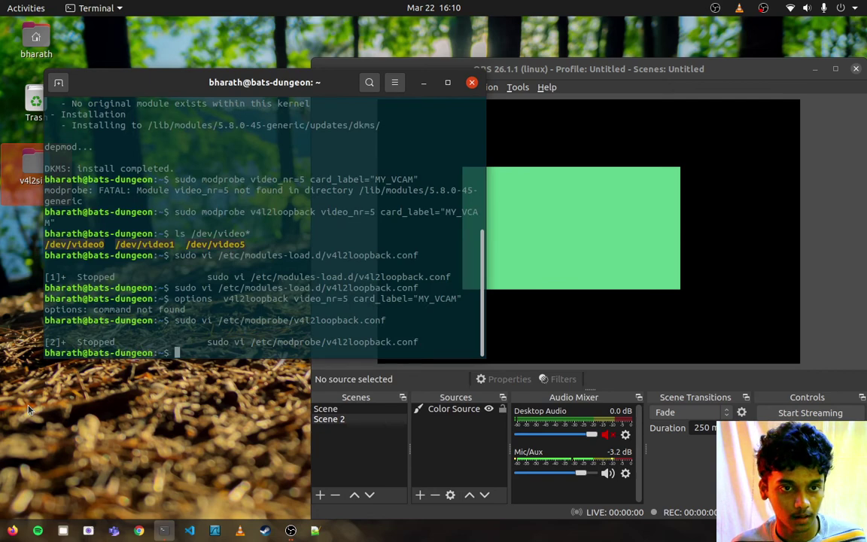
{"action": "key", "text": "Up"}
{"action": "key", "text": "Left"}
{"action": "key", "text": "Left"}
{"action": "key", "text": "Left"}
{"action": "key", "text": "Left"}
{"action": "key", "text": "Left"}
{"action": "key", "text": "Left"}
{"action": "key", "text": "Left"}
{"action": "key", "text": "Left"}
{"action": "key", "text": "Left"}
{"action": "key", "text": "Left"}
{"action": "key", "text": "Left"}
{"action": "key", "text": "Left"}
{"action": "key", "text": "Left"}
{"action": "key", "text": "Left"}
{"action": "key", "text": "Left"}
{"action": "key", "text": "Left"}
{"action": "key", "text": "Left"}
{"action": "key", "text": "Left"}
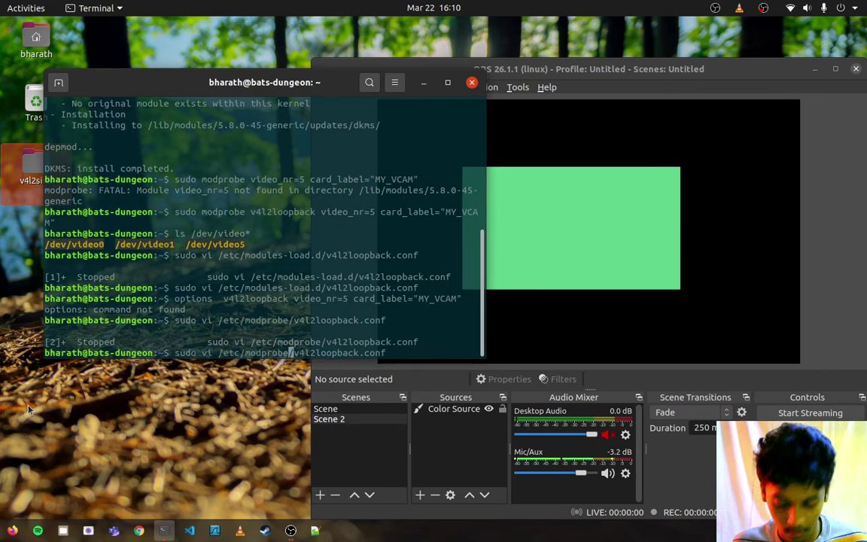
{"action": "type", "text": ".d"}
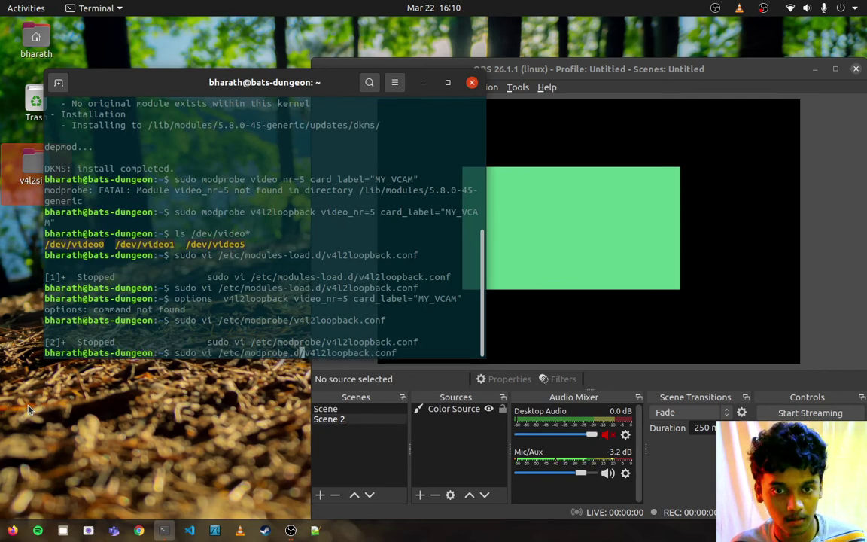
{"action": "key", "text": "Return"}
Step: Paste the options v4l2loopback video_nr=5 card_label="MY_VCAM" line into the file and exit
{"action": "key", "text": "i"}
{"action": "key", "text": "ctrl+shift+v"}
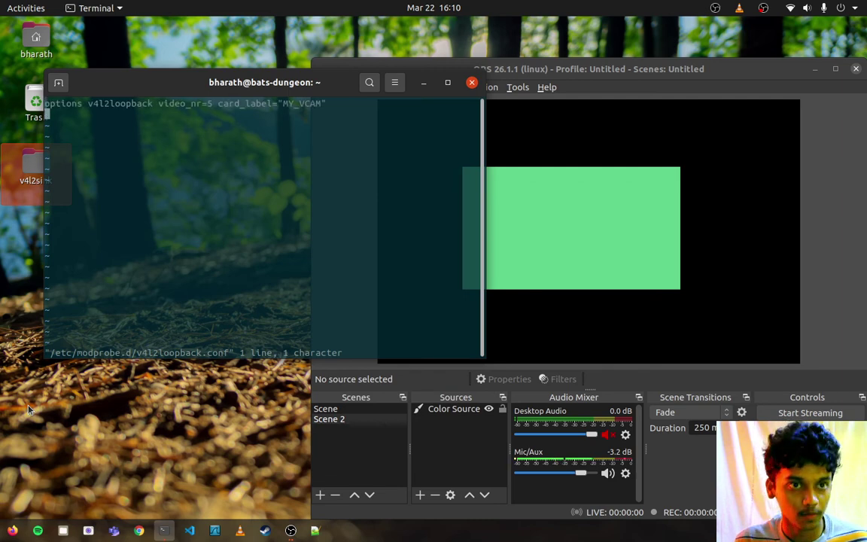
{"action": "key", "text": "Escape"}
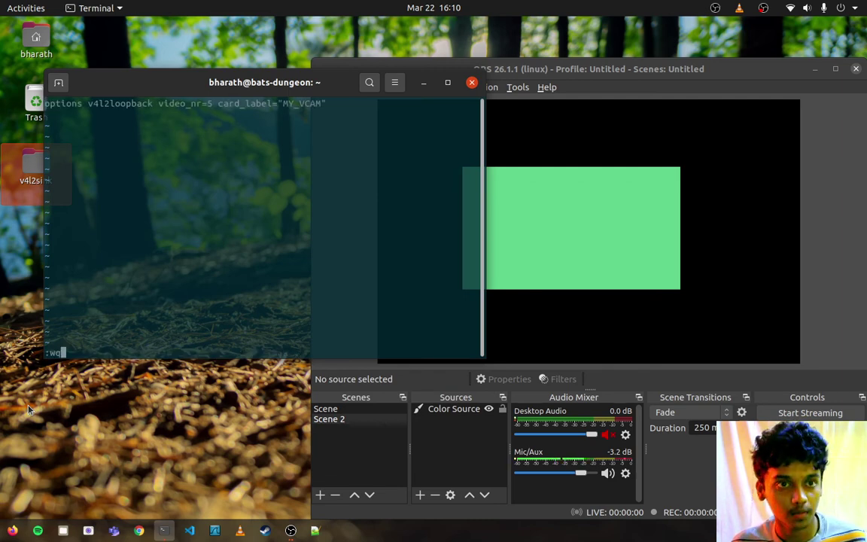
{"action": "key", "text": "ctrl+z"}
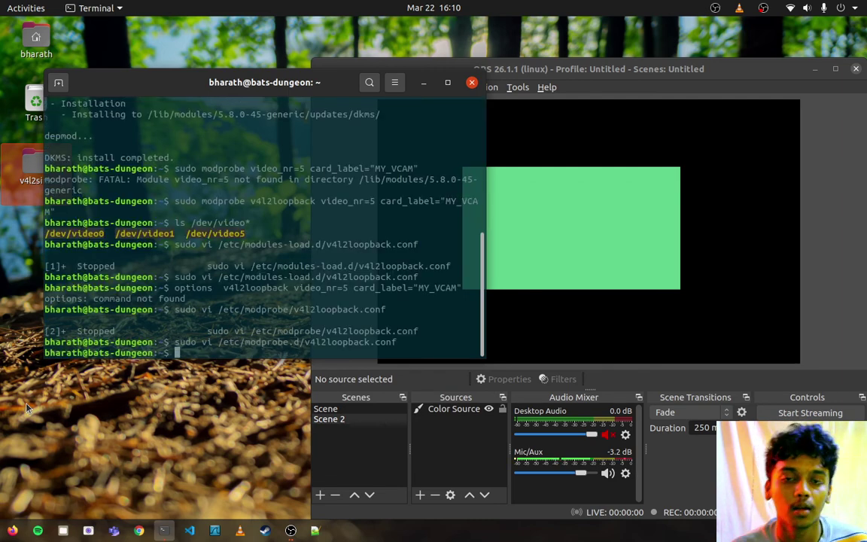